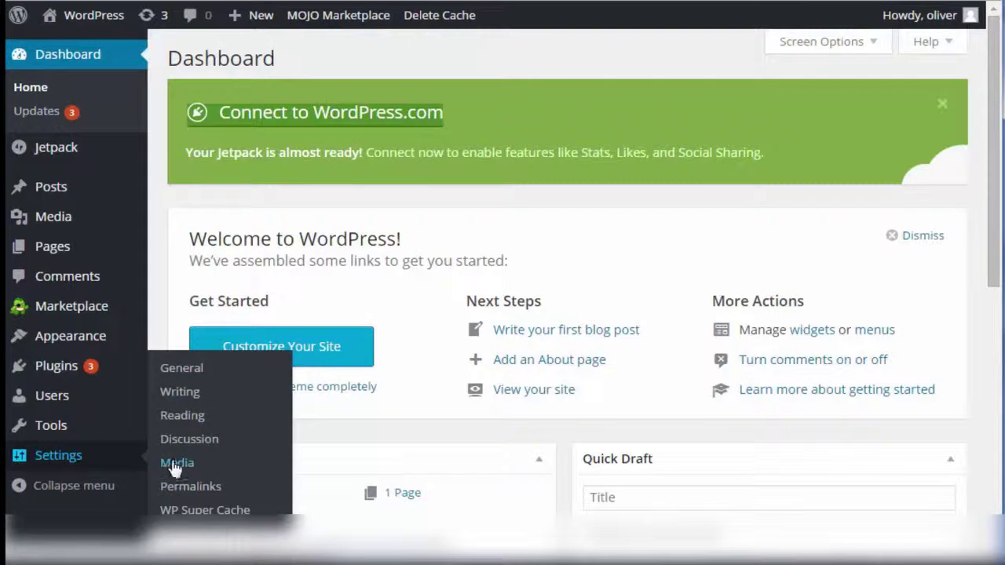
- Open the General settings and examine the new user default role, date and time formats, week start and site language options
{"action": "left_click", "coordinate": [180, 369]}
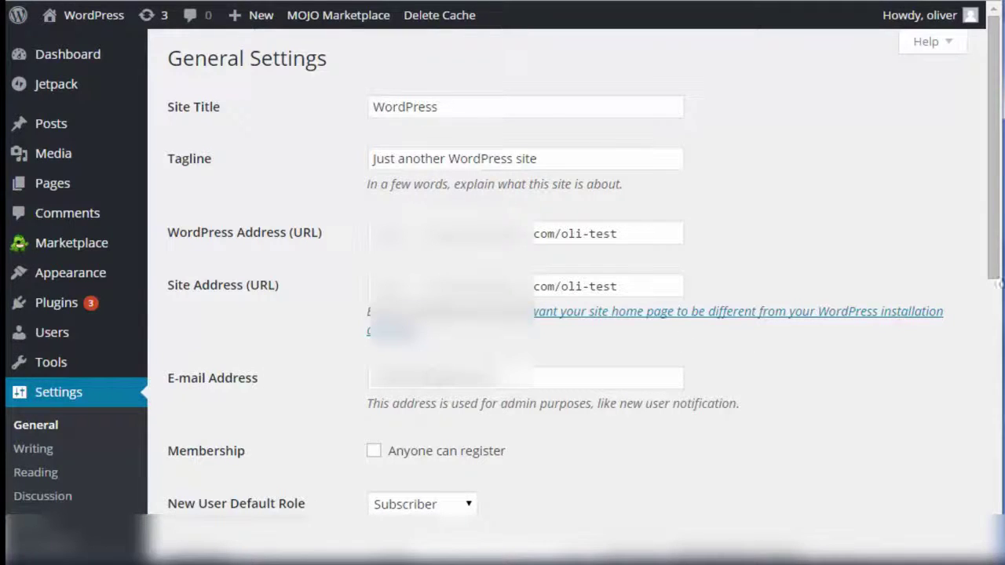
{"action": "left_click_drag", "start_coordinate": [999, 276], "coordinate": [997, 399]}
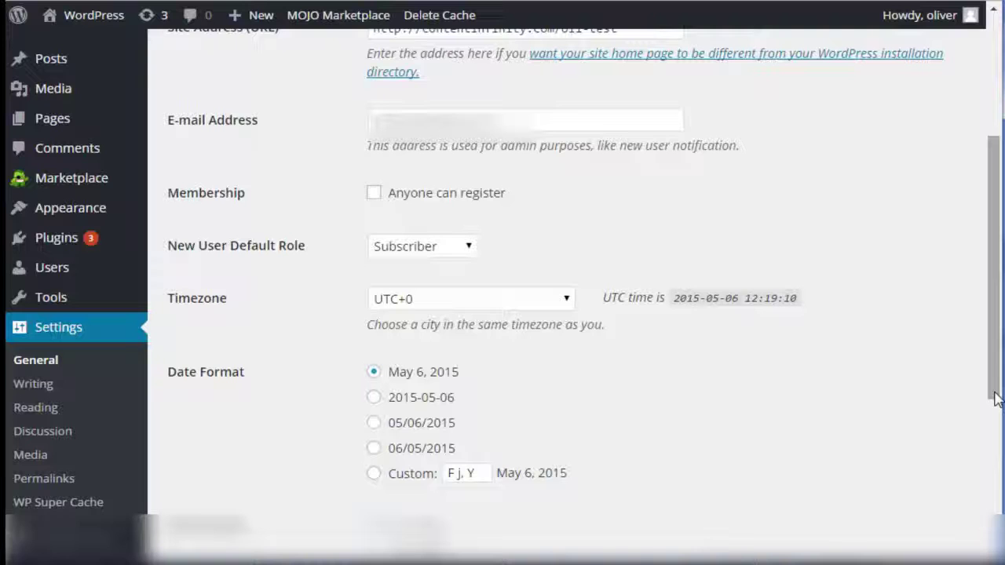
{"action": "left_click", "coordinate": [461, 256]}
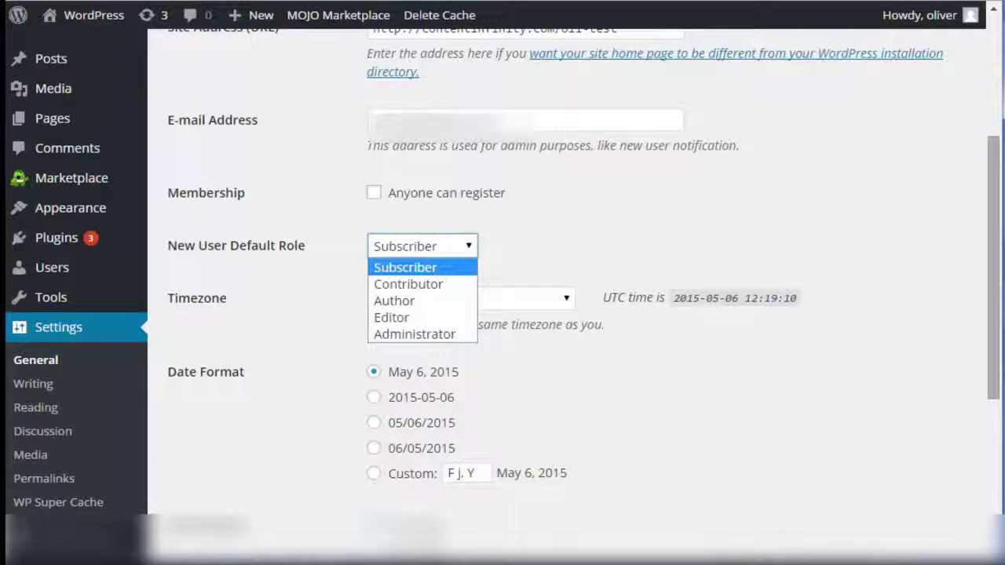
{"action": "left_click", "coordinate": [994, 267]}
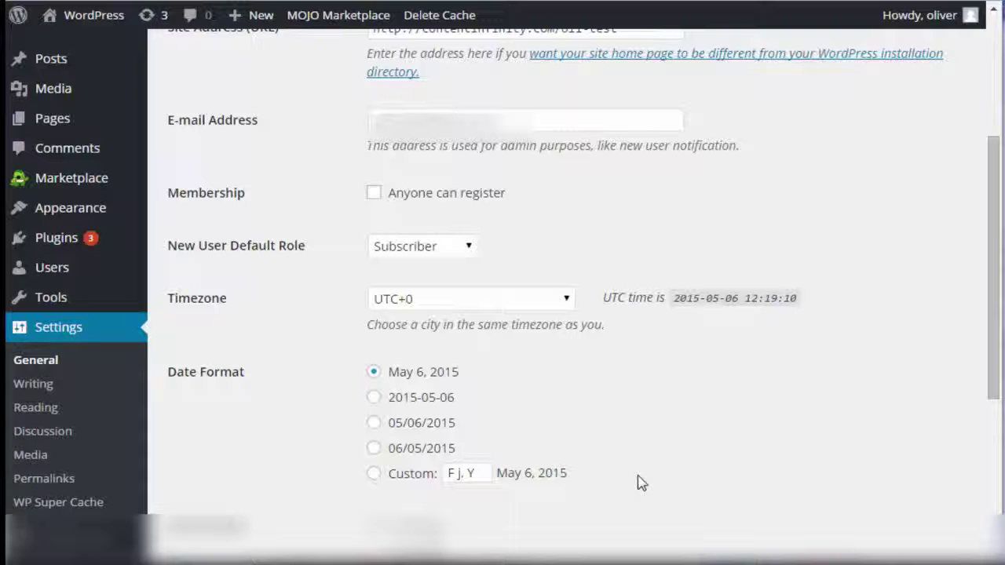
{"action": "left_click_drag", "start_coordinate": [993, 310], "coordinate": [991, 438]}
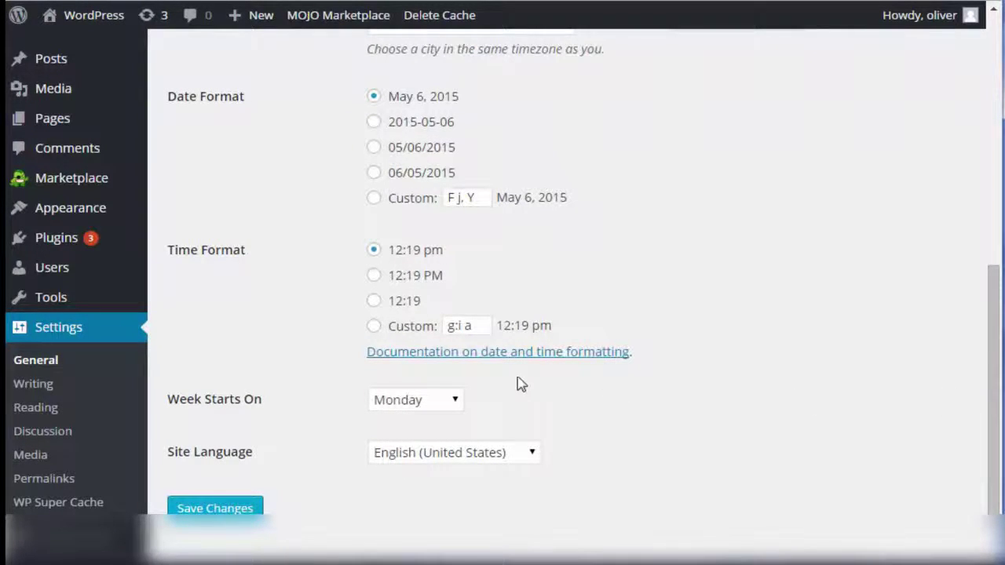
{"action": "left_click", "coordinate": [455, 403]}
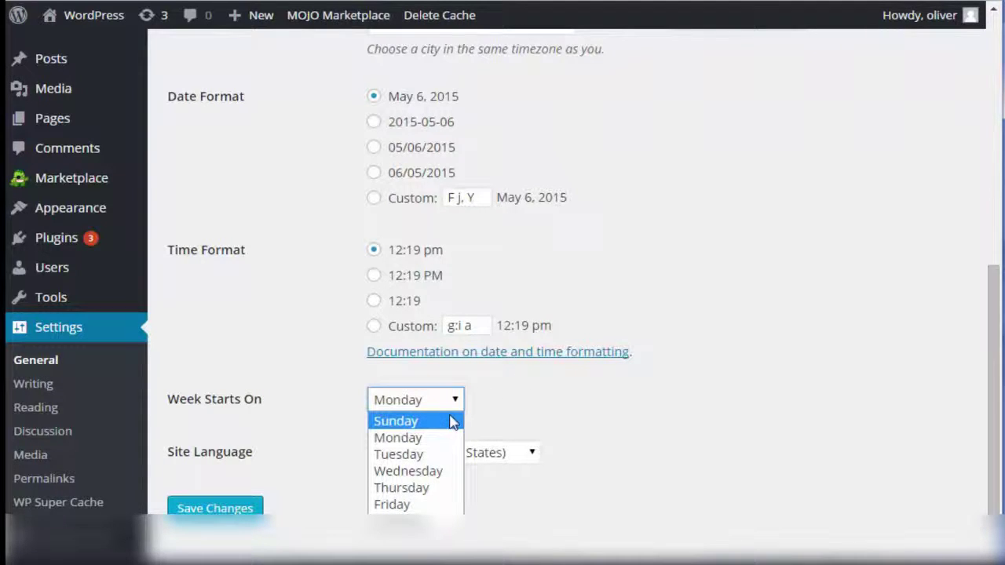
{"action": "left_click", "coordinate": [615, 418]}
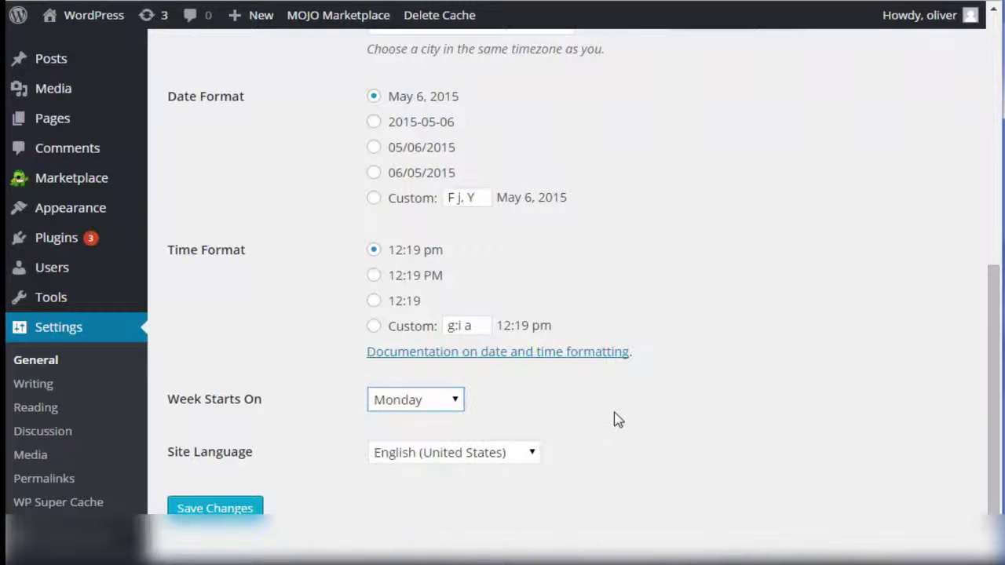
{"action": "left_click", "coordinate": [532, 458]}
{"action": "left_click", "coordinate": [680, 428]}
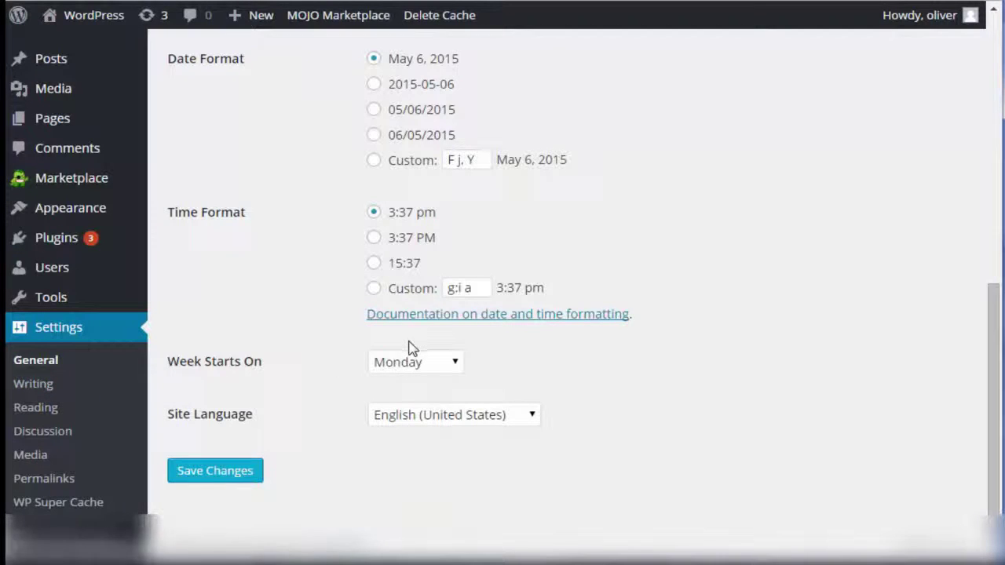
- Open the Writing settings, review the formatting, post via e-mail and update services options, and save them
{"action": "left_click", "coordinate": [47, 386]}
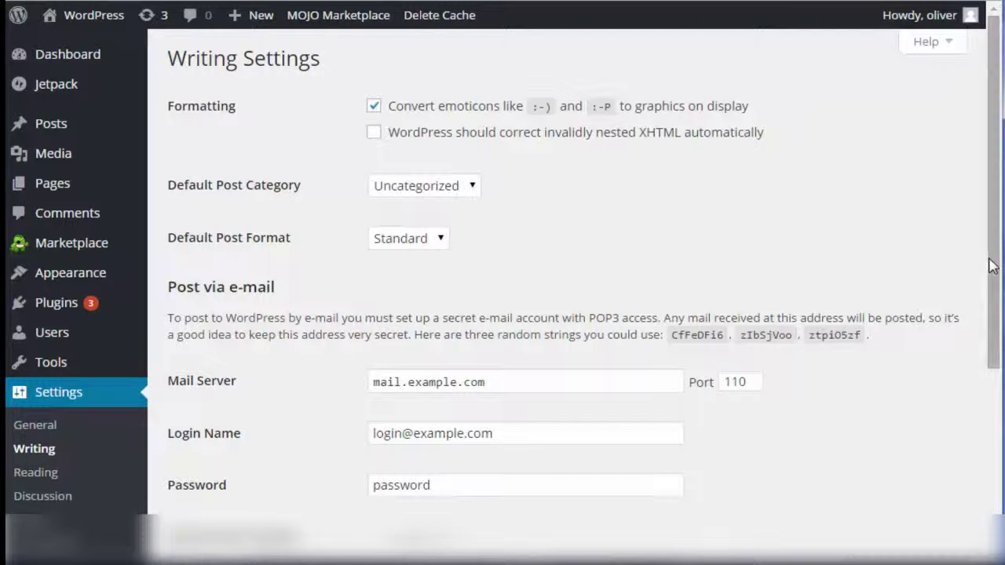
{"action": "scroll", "coordinate": [982, 310], "scroll_direction": "down", "scroll_amount": 2}
{"action": "scroll", "coordinate": [982, 310], "scroll_direction": "down", "scroll_amount": 3}
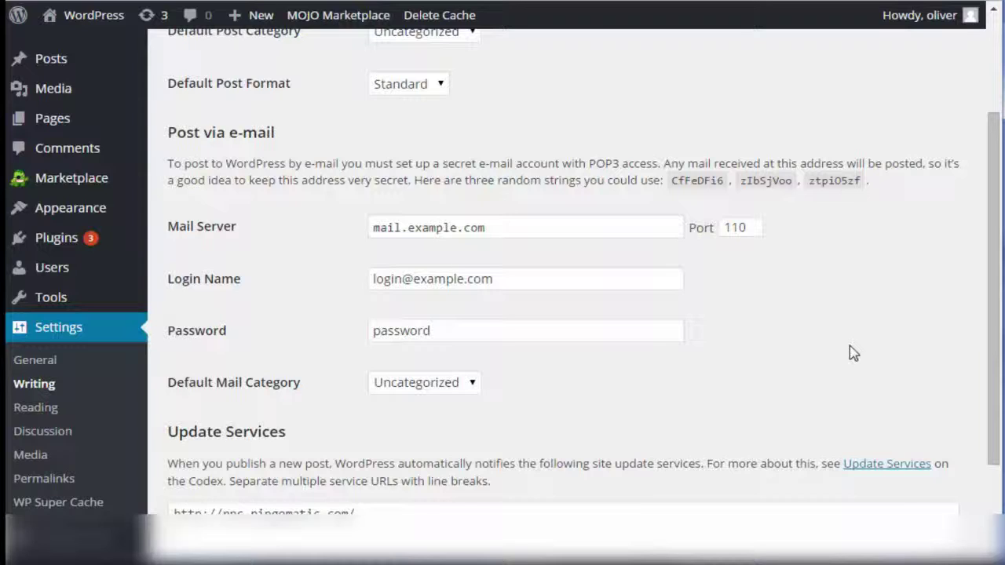
{"action": "scroll", "coordinate": [854, 353], "scroll_direction": "down", "scroll_amount": 3}
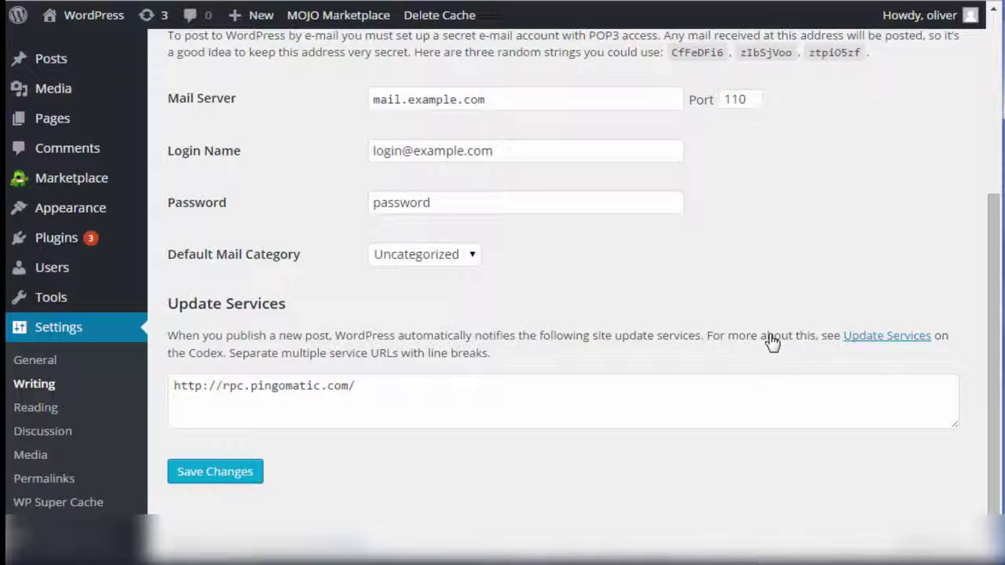
{"action": "left_click", "coordinate": [232, 471]}
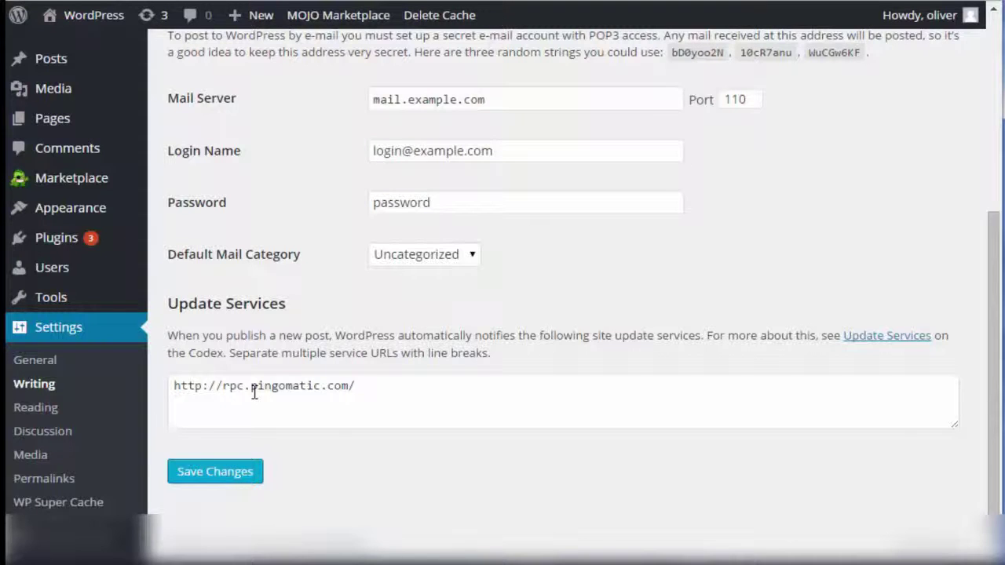
- Open the Reading settings and examine the static front page and posts page choices, the feed options and search engine visibility
{"action": "left_click", "coordinate": [22, 410]}
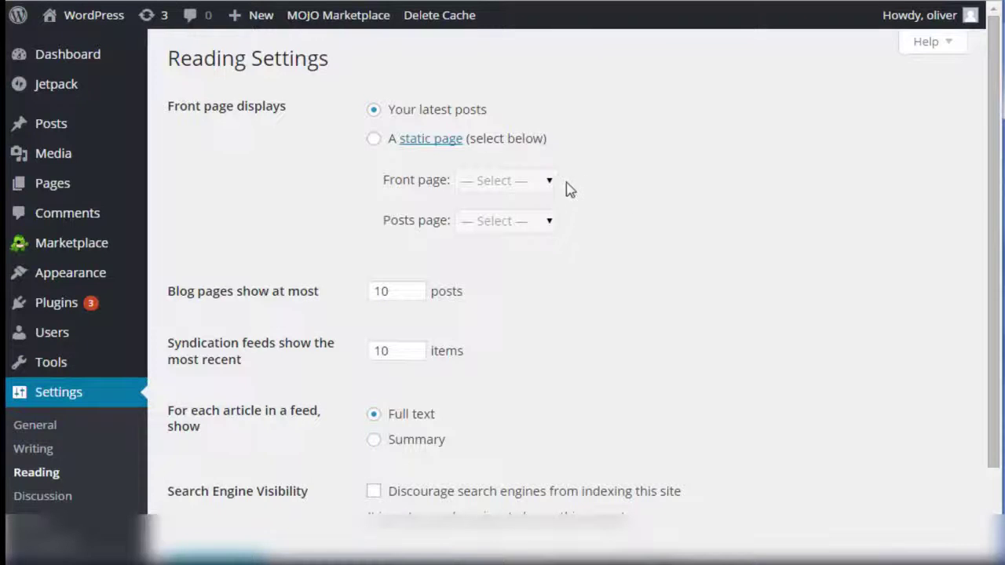
{"action": "left_click", "coordinate": [375, 140]}
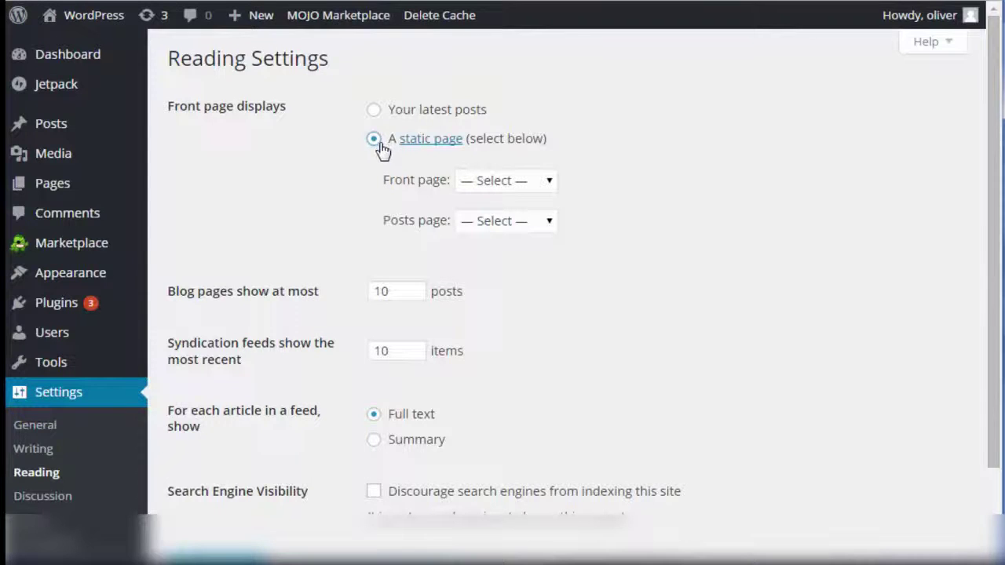
{"action": "left_click", "coordinate": [505, 191]}
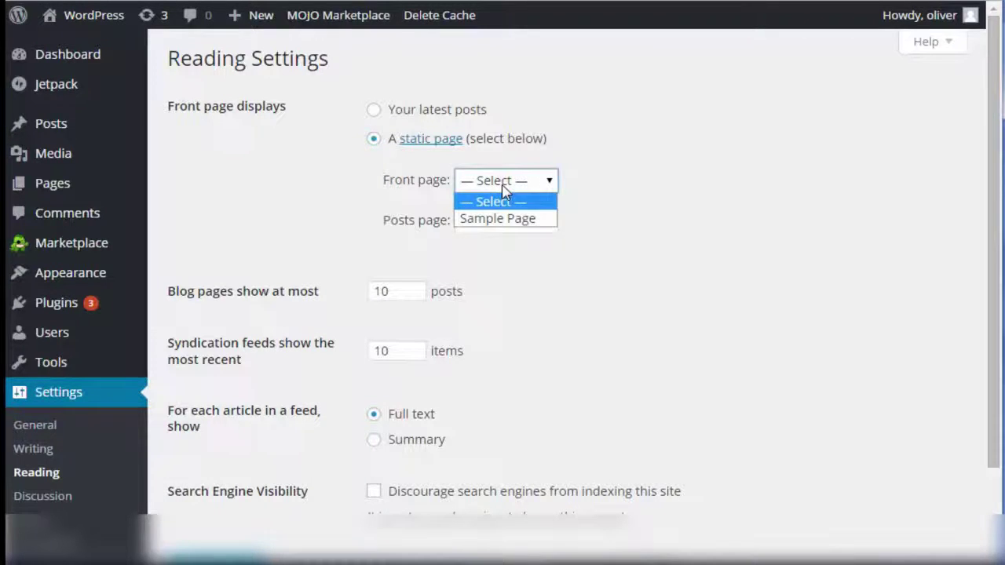
{"action": "left_click", "coordinate": [583, 186]}
{"action": "left_click", "coordinate": [484, 226]}
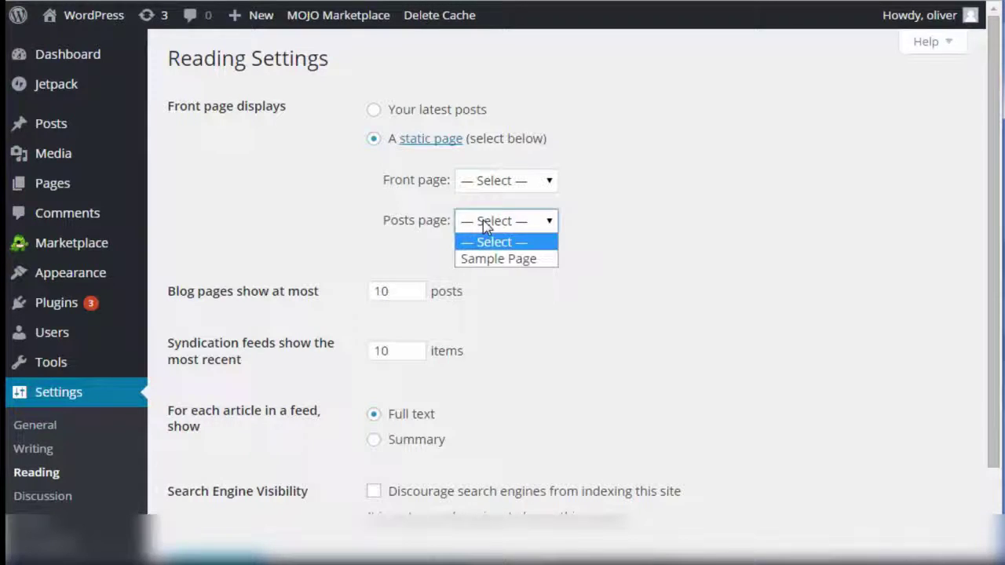
{"action": "left_click", "coordinate": [583, 226]}
{"action": "left_click", "coordinate": [517, 187]}
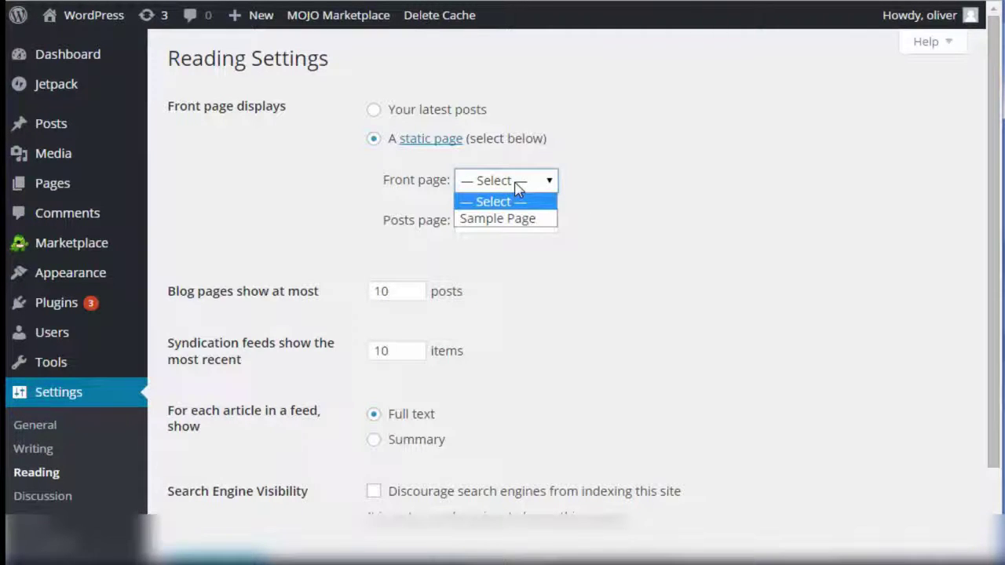
{"action": "left_click", "coordinate": [602, 211]}
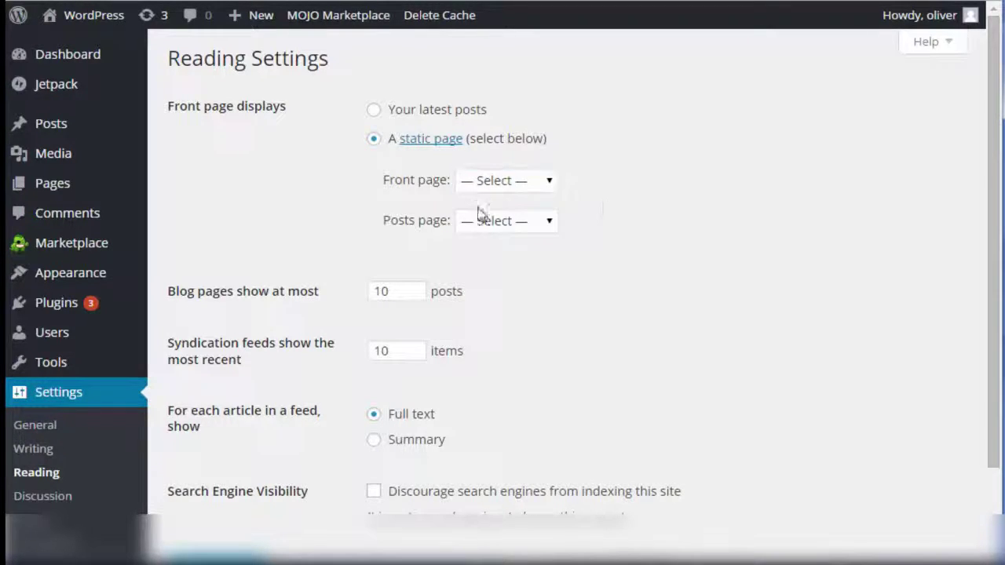
{"action": "left_click", "coordinate": [482, 218]}
{"action": "left_click", "coordinate": [620, 259]}
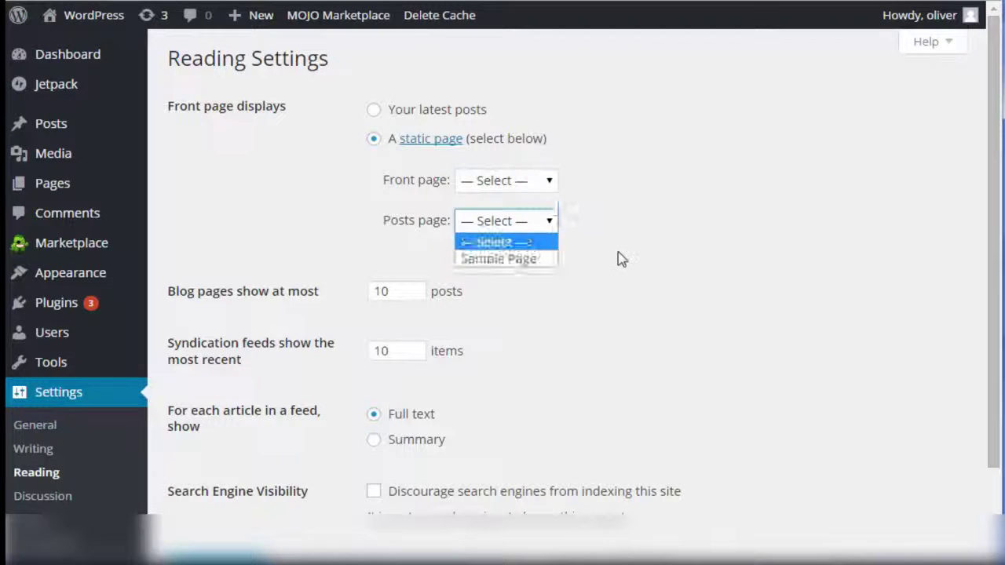
{"action": "left_click", "coordinate": [476, 225]}
{"action": "left_click", "coordinate": [597, 268]}
{"action": "left_click", "coordinate": [530, 183]}
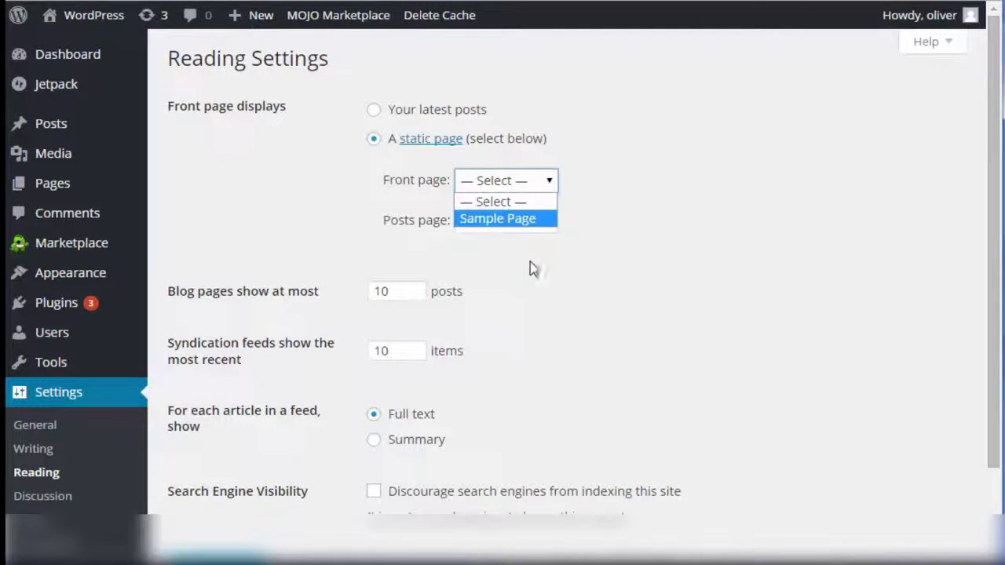
{"action": "left_click", "coordinate": [644, 207]}
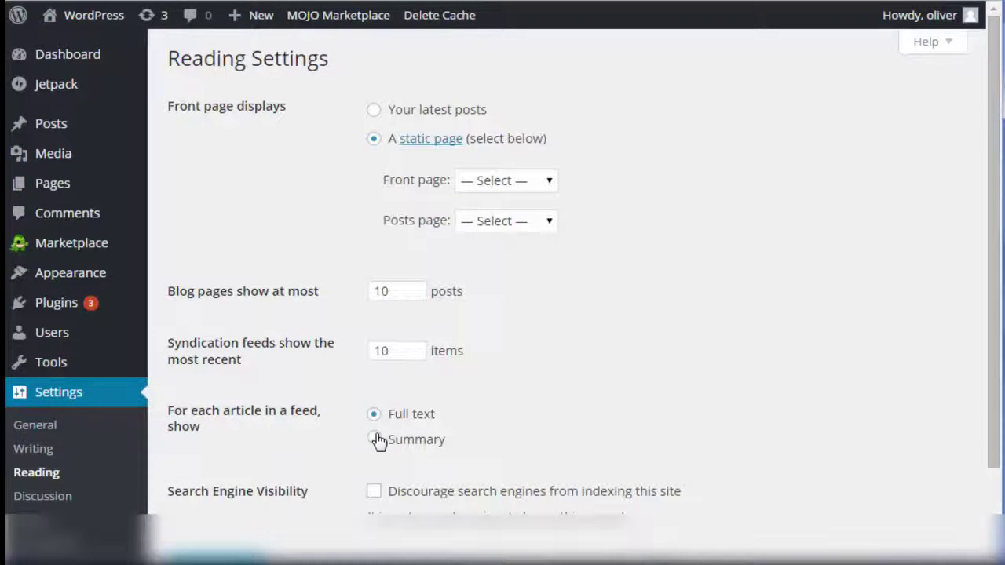
{"action": "scroll", "coordinate": [502, 363], "scroll_direction": "down", "scroll_amount": 2}
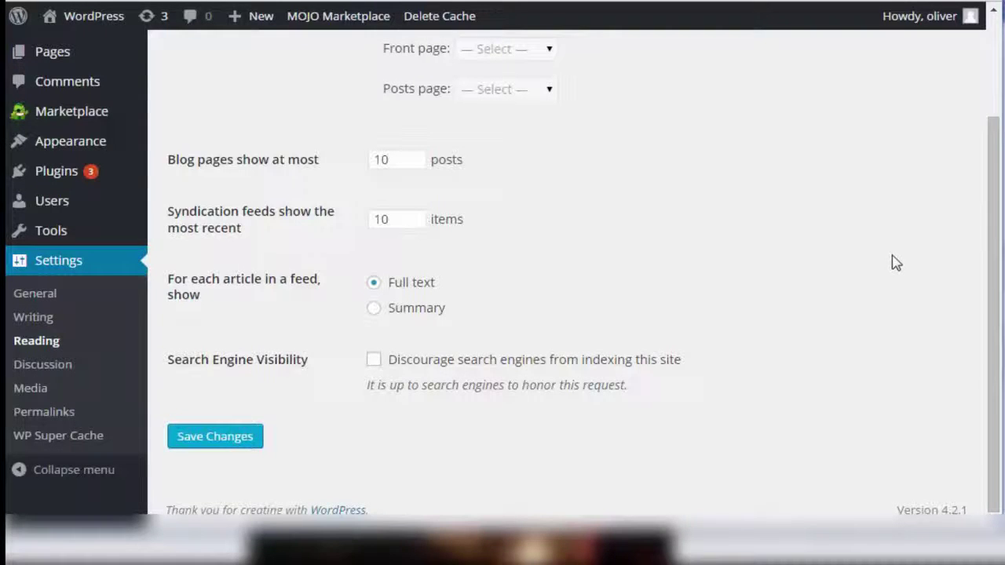
- Open the Discussion settings and examine the default article, comment, e-mail notification and comment approval options
{"action": "left_click", "coordinate": [46, 366]}
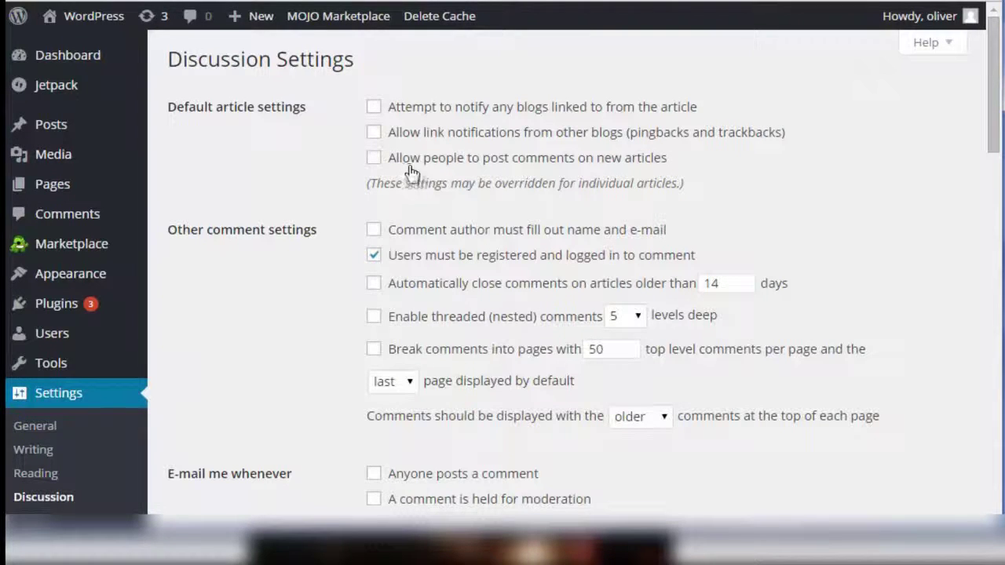
{"action": "double_click", "coordinate": [374, 158]}
{"action": "scroll", "coordinate": [997, 192], "scroll_direction": "down", "scroll_amount": 4}
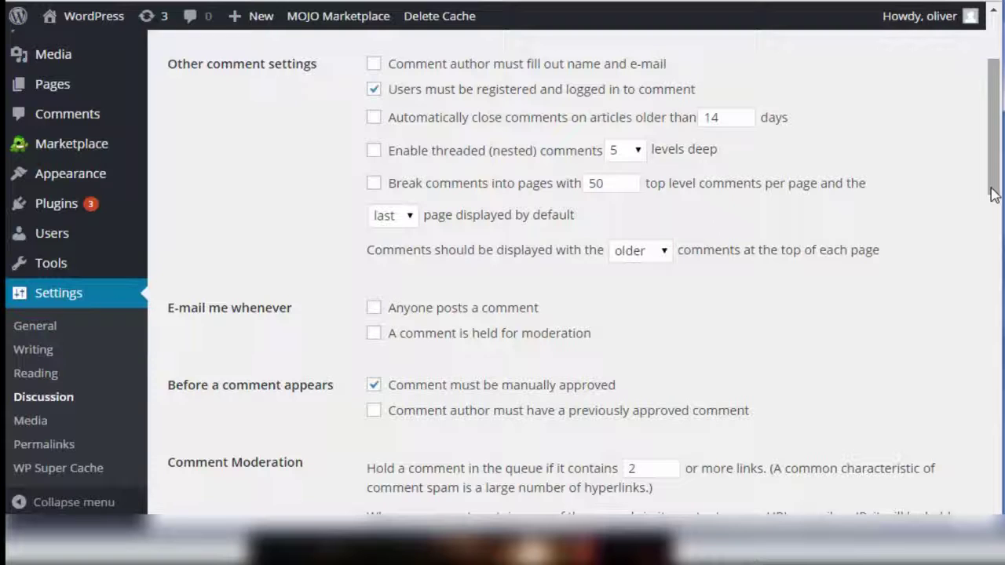
{"action": "scroll", "coordinate": [996, 151], "scroll_direction": "down", "scroll_amount": 2}
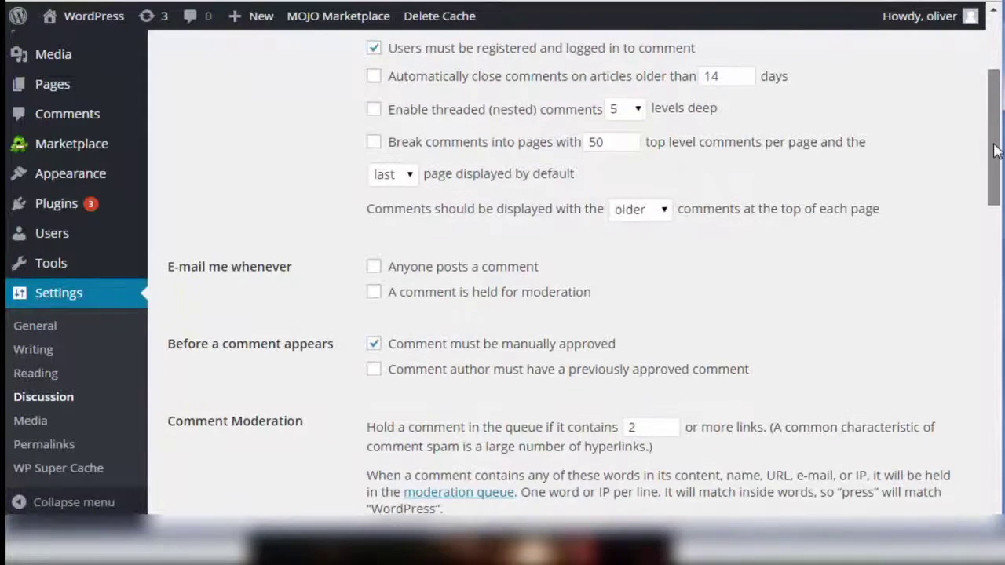
{"action": "scroll", "coordinate": [995, 151], "scroll_direction": "down", "scroll_amount": 3}
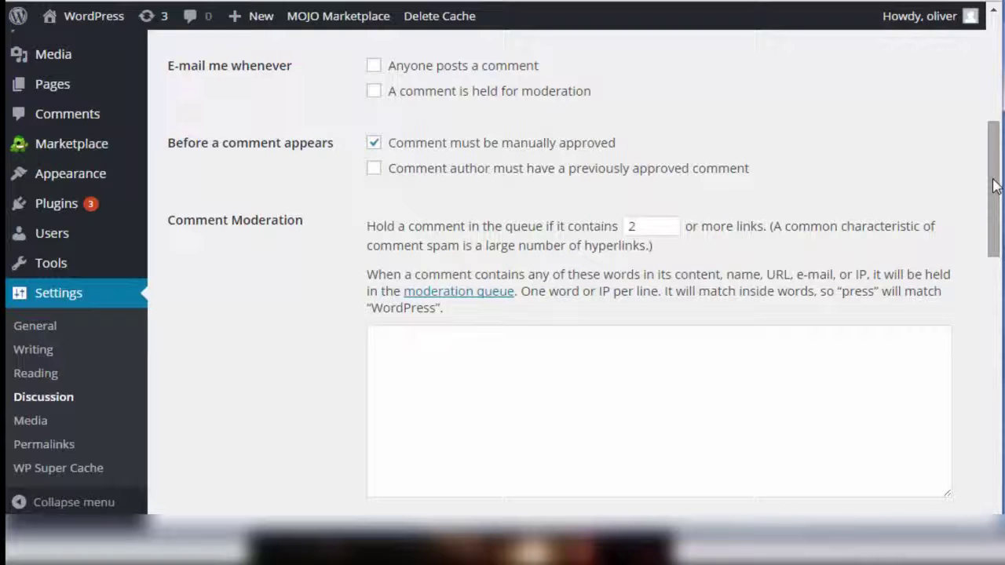
{"action": "left_click_drag", "start_coordinate": [994, 186], "coordinate": [994, 205]}
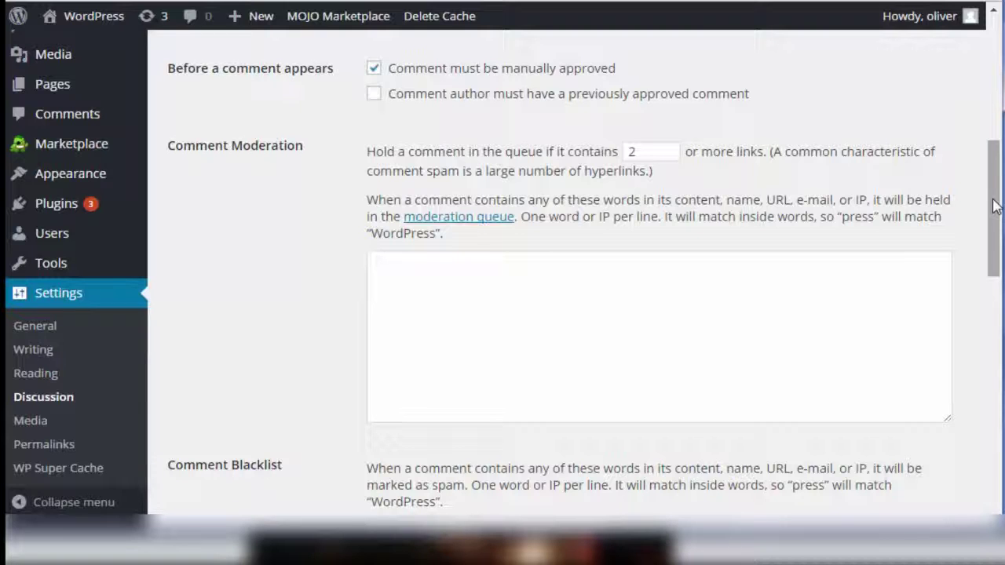
{"action": "left_click", "coordinate": [376, 96]}
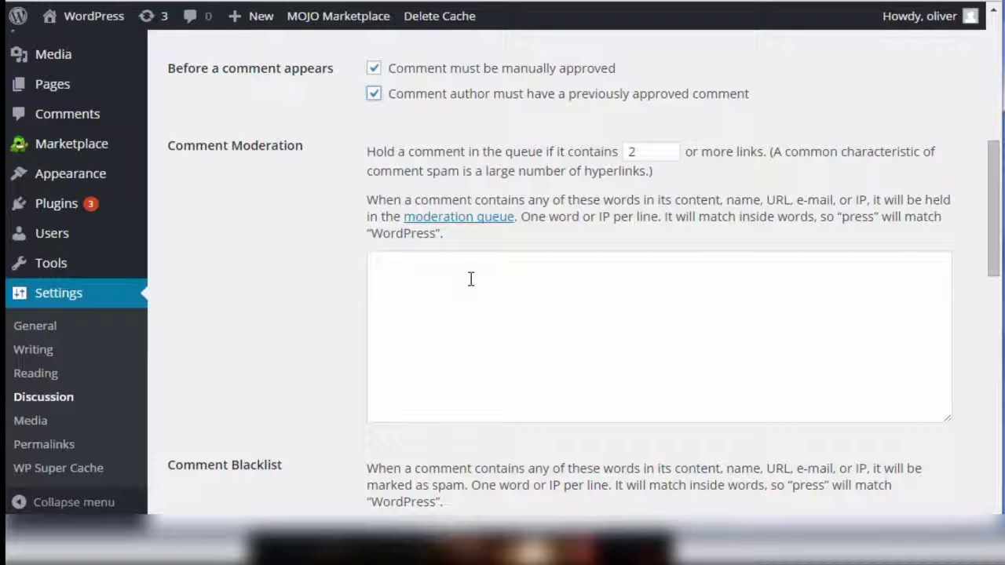
{"action": "left_click", "coordinate": [374, 95]}
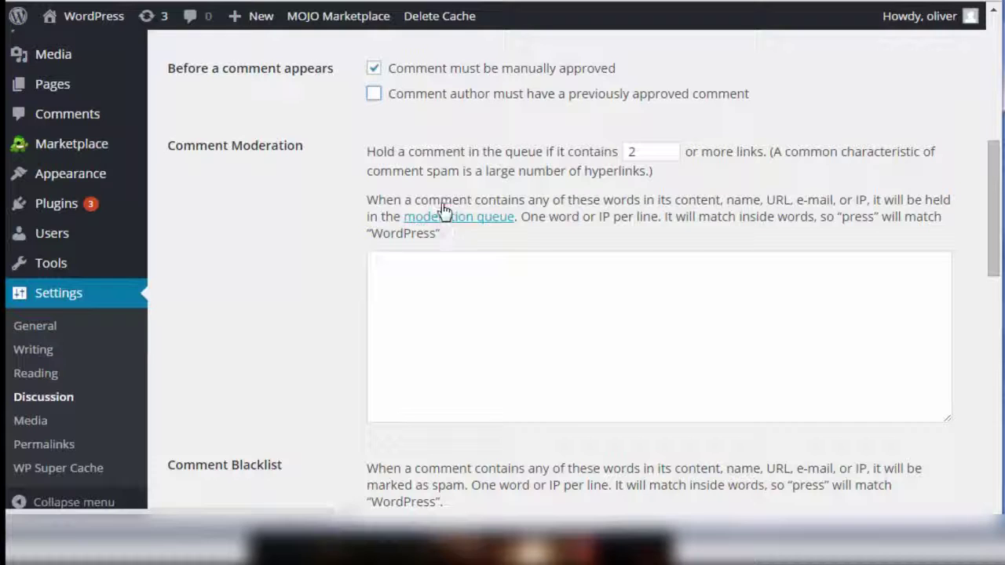
- Examine the comment moderation, comment blacklist and avatar options in the Discussion settings
{"action": "scroll", "coordinate": [982, 267], "scroll_direction": "down", "scroll_amount": 1}
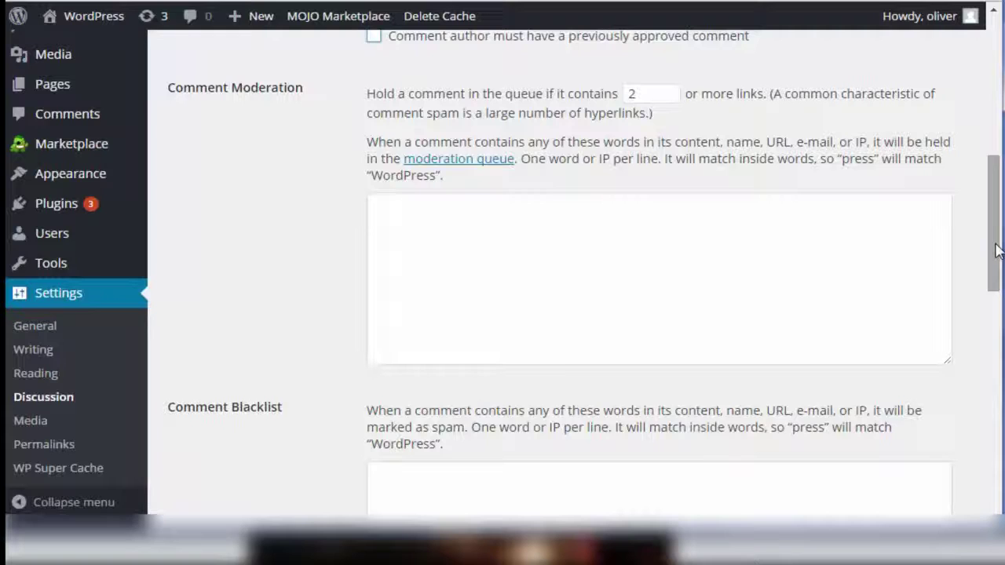
{"action": "scroll", "coordinate": [994, 253], "scroll_direction": "down", "scroll_amount": 4}
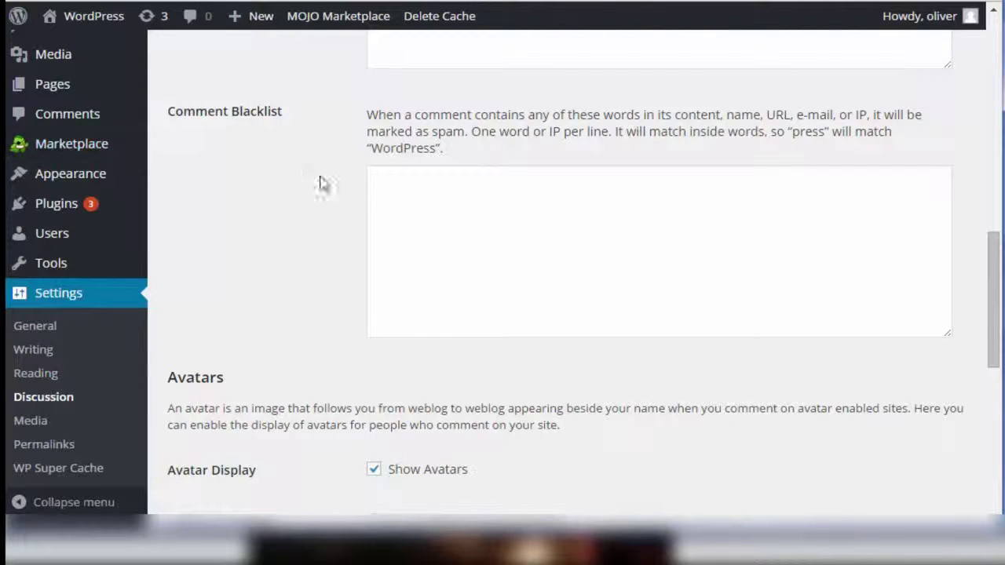
{"action": "left_click", "coordinate": [482, 282]}
{"action": "left_click_drag", "start_coordinate": [994, 298], "coordinate": [980, 365]}
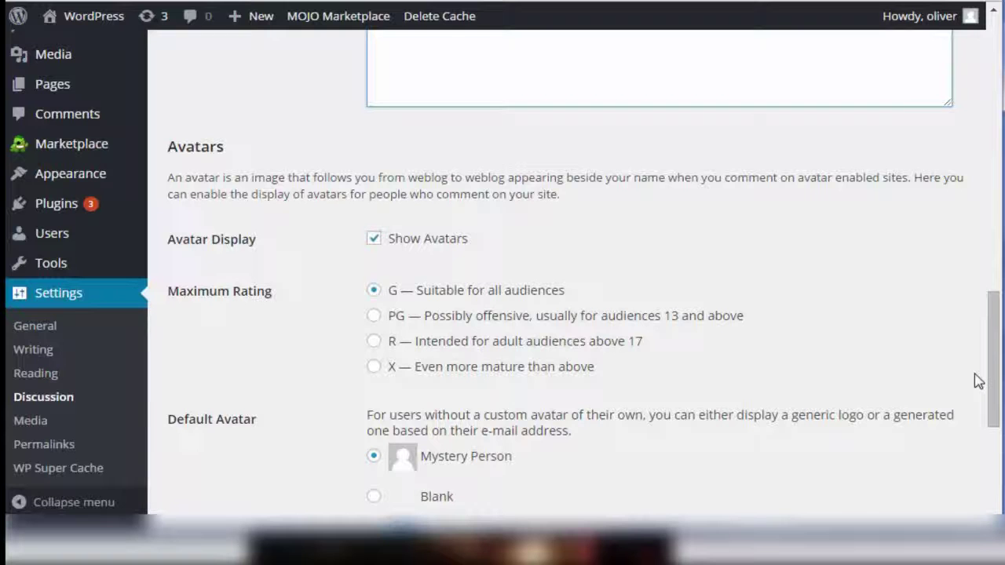
{"action": "left_click_drag", "start_coordinate": [989, 377], "coordinate": [948, 505]}
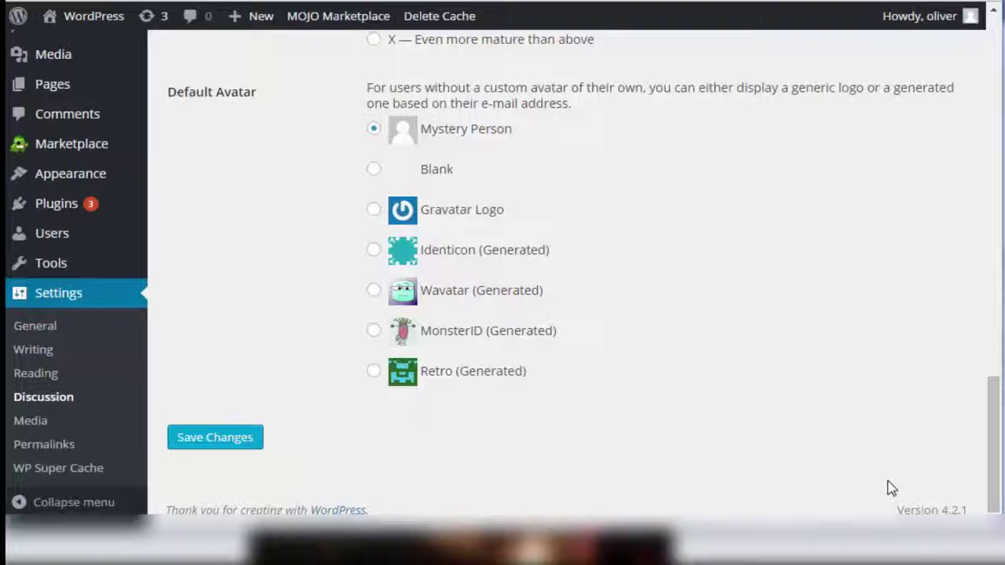
- Open the Media settings and examine the image sizes and the option that organizes uploads into month- and year-based folders
{"action": "left_click", "coordinate": [29, 421]}
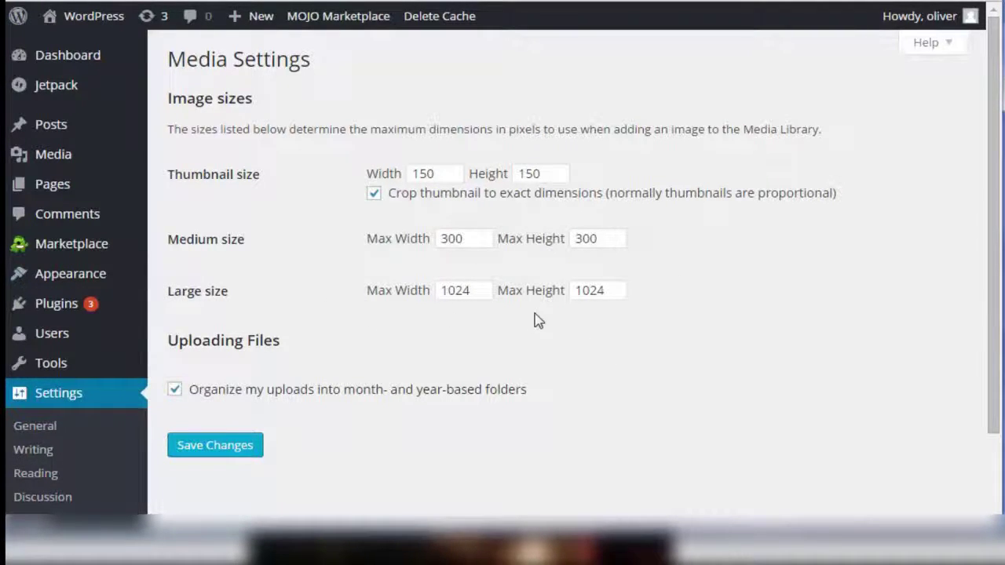
{"action": "left_click", "coordinate": [174, 392]}
{"action": "left_click", "coordinate": [174, 393]}
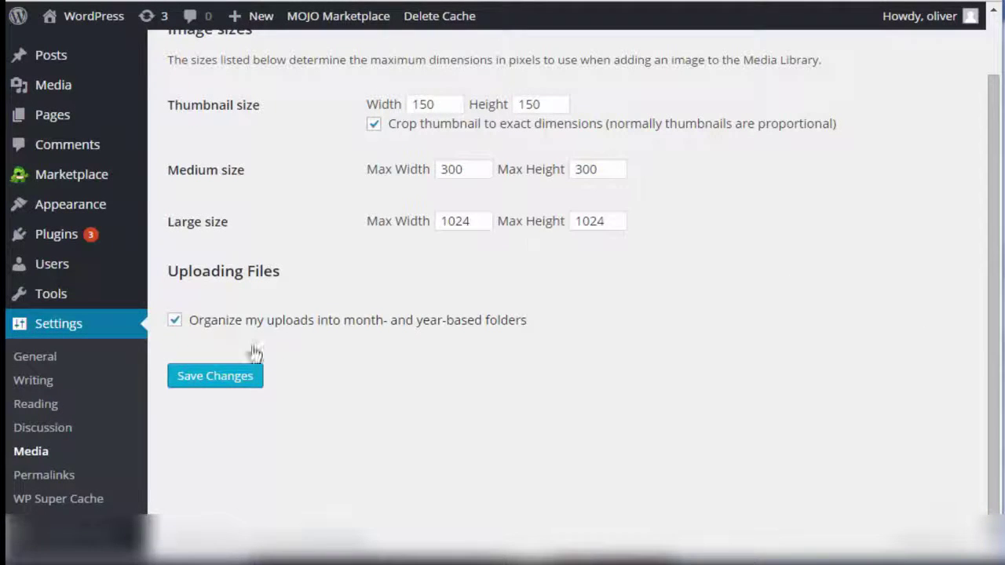
- Open the Permalink settings and read the Overview, Common Settings and Custom Structures topics of the page's help
{"action": "left_click", "coordinate": [66, 476]}
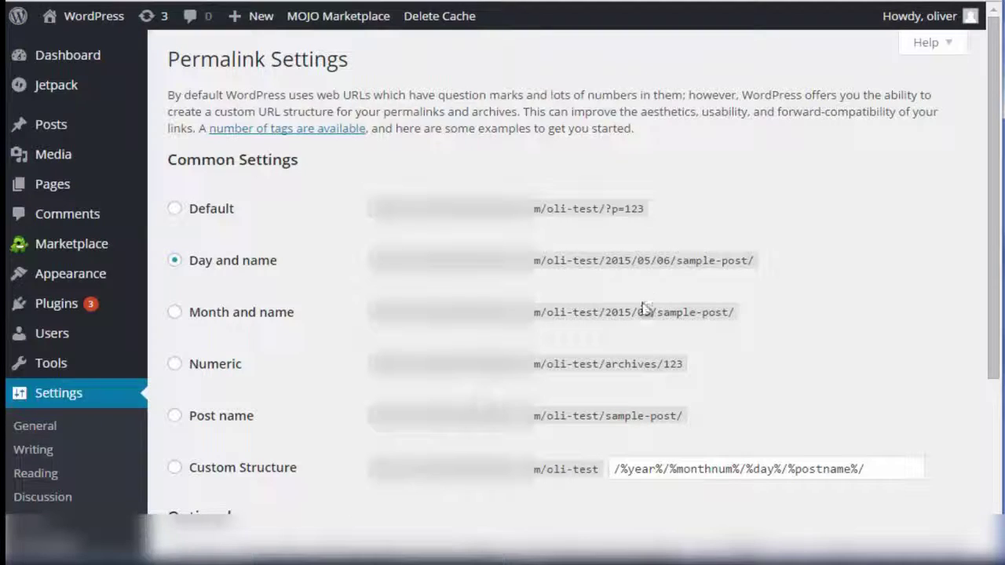
{"action": "left_click", "coordinate": [932, 42]}
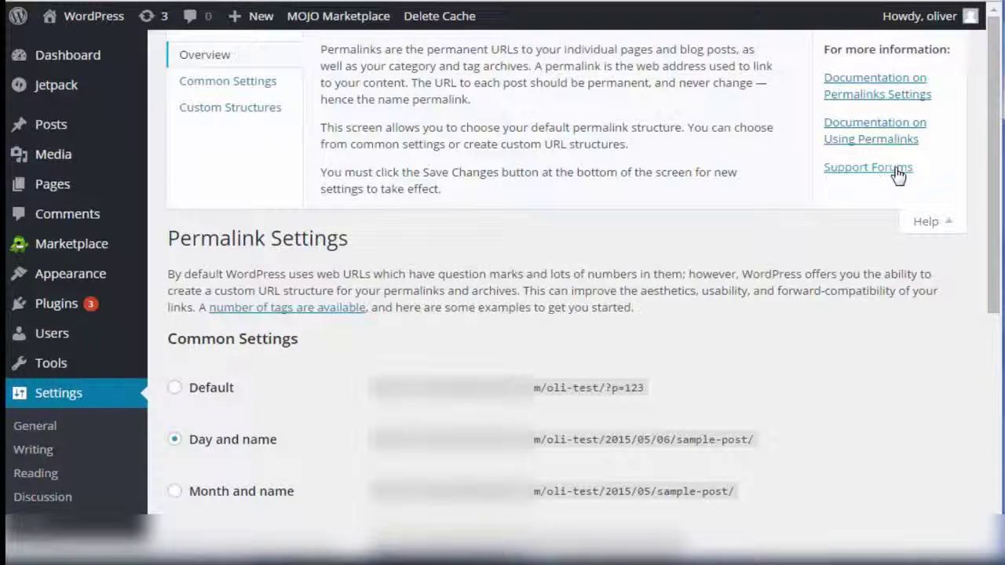
{"action": "left_click", "coordinate": [238, 92]}
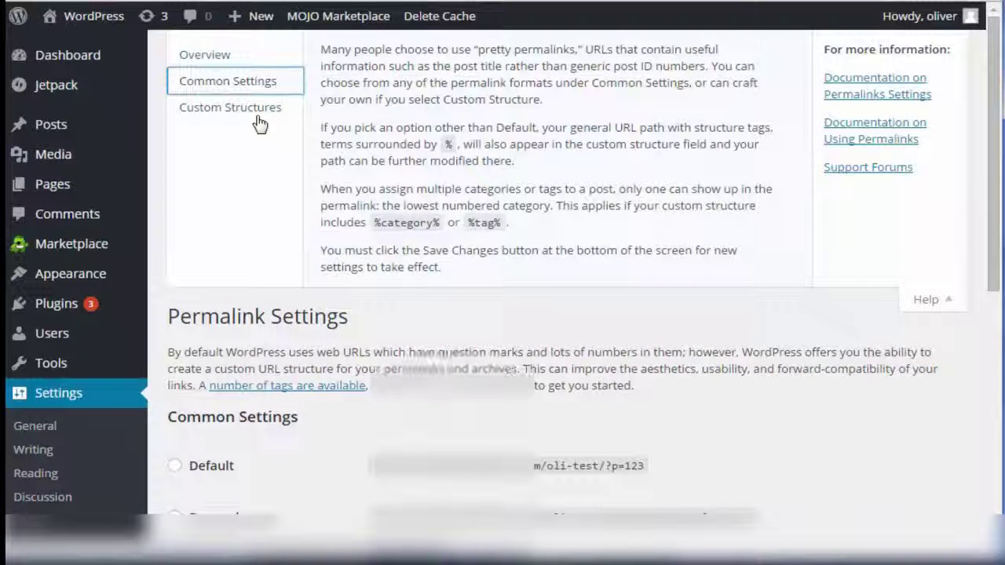
{"action": "left_click", "coordinate": [260, 122]}
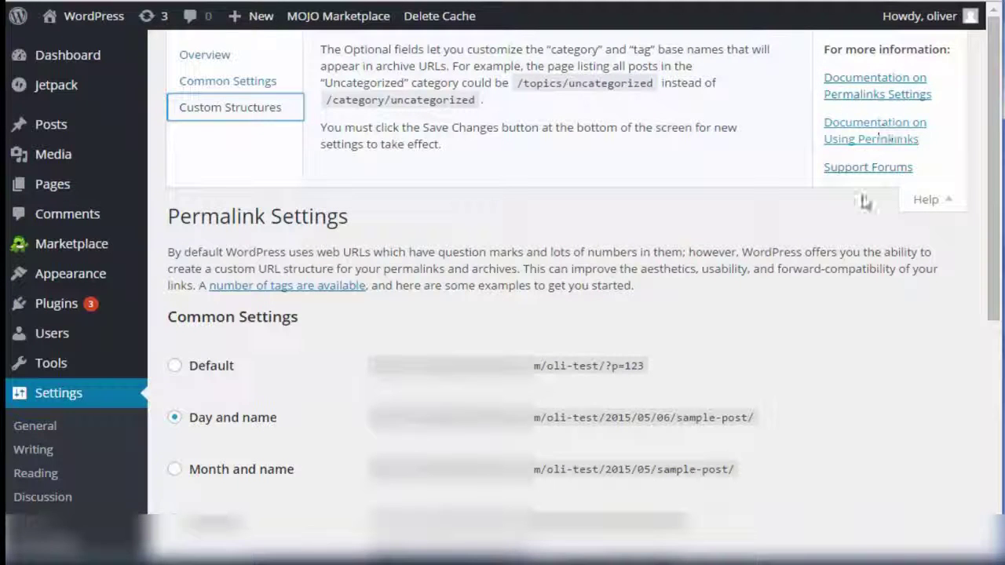
{"action": "left_click", "coordinate": [267, 83]}
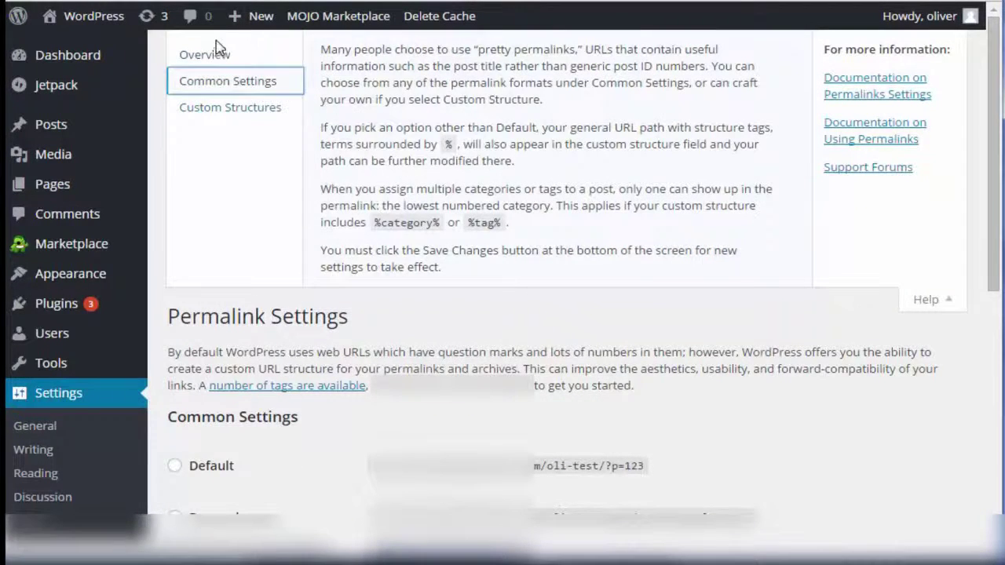
{"action": "left_click", "coordinate": [221, 52]}
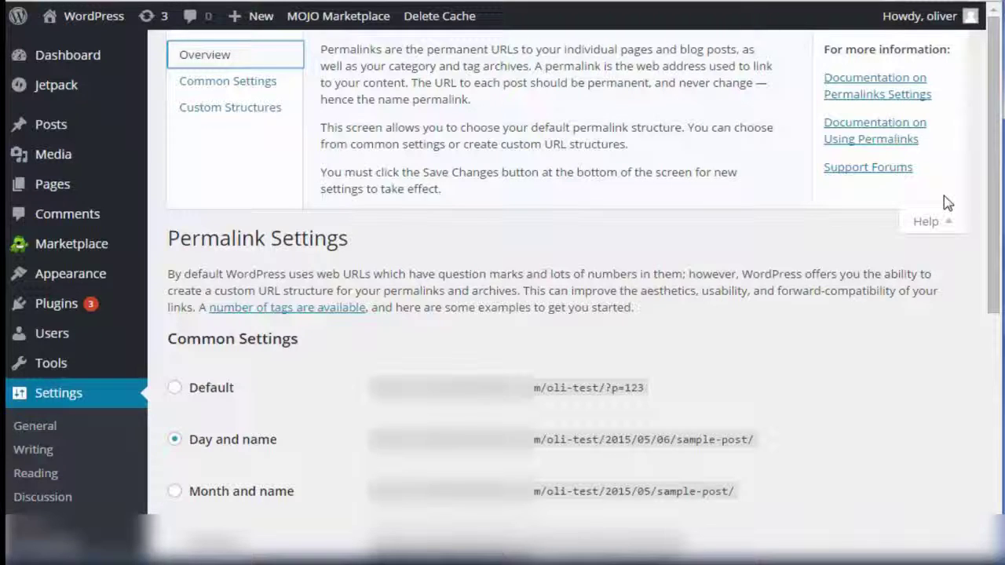
{"action": "left_click", "coordinate": [194, 93]}
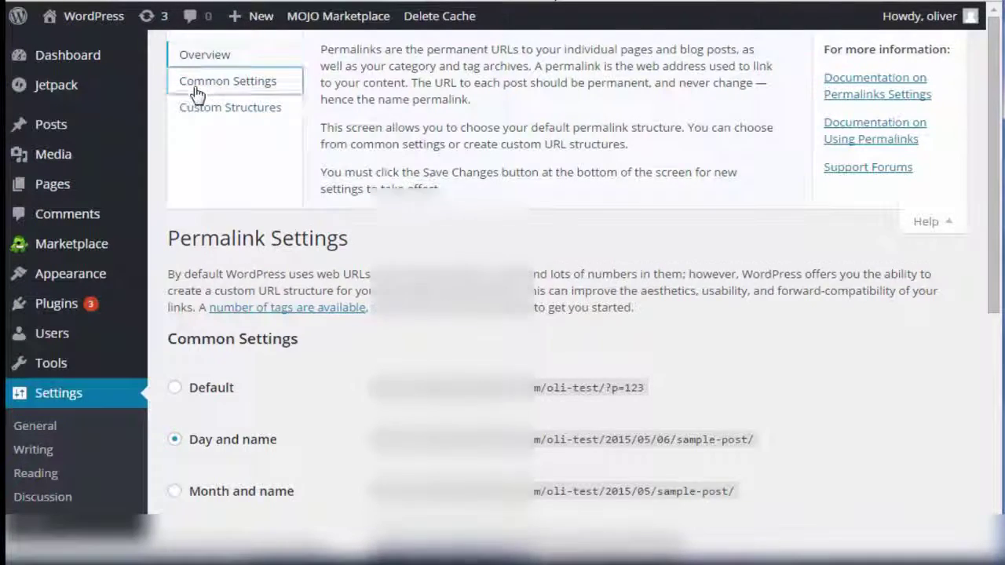
- Examine the common permalink structures, the custom structure and the optional category base and tag base in the Permalink settings
{"action": "scroll", "coordinate": [935, 291], "scroll_direction": "down", "scroll_amount": 1}
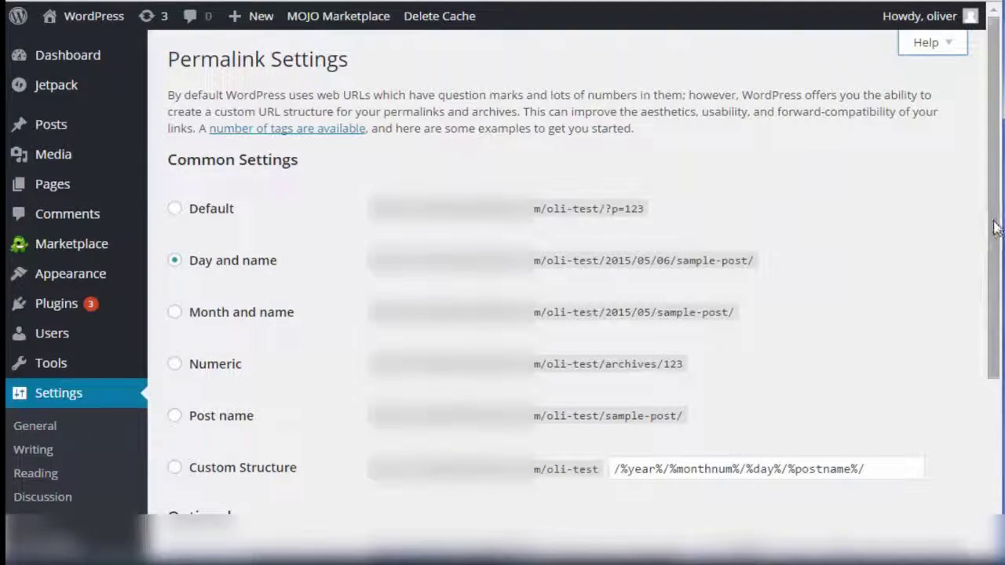
{"action": "scroll", "coordinate": [971, 298], "scroll_direction": "down", "scroll_amount": 2}
{"action": "scroll", "coordinate": [966, 306], "scroll_direction": "up", "scroll_amount": 1}
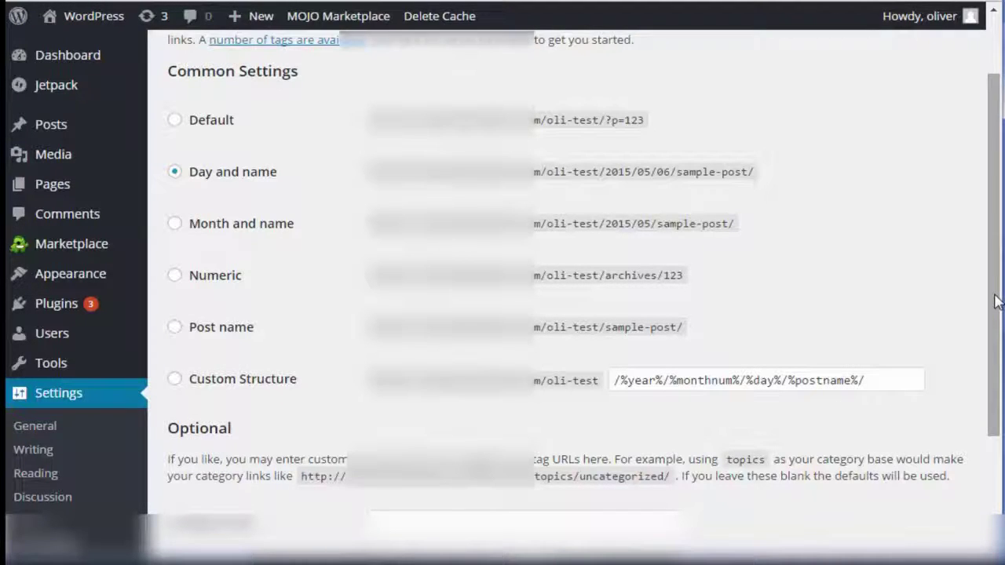
{"action": "scroll", "coordinate": [982, 379], "scroll_direction": "down", "scroll_amount": 2}
{"action": "scroll", "coordinate": [981, 379], "scroll_direction": "down", "scroll_amount": 2}
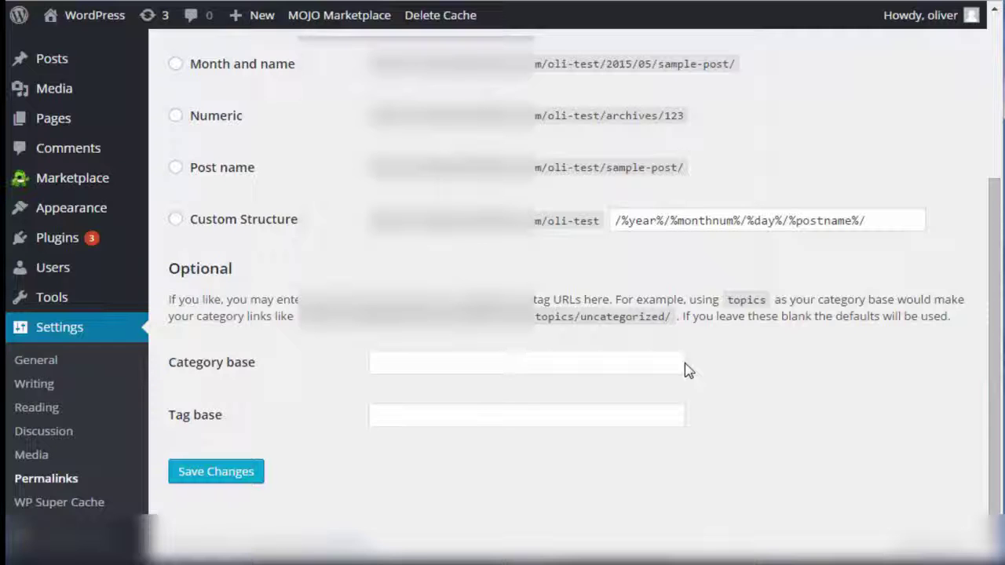
- Read the help of the General settings and of the Writing settings, including the Post Via Email and Update Services topics
{"action": "left_click", "coordinate": [32, 359]}
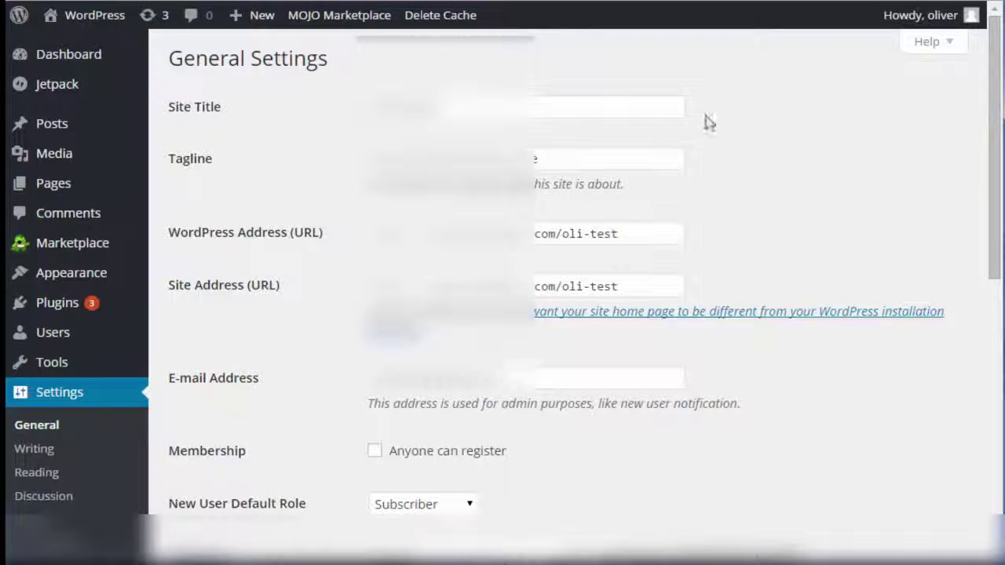
{"action": "left_click", "coordinate": [911, 49]}
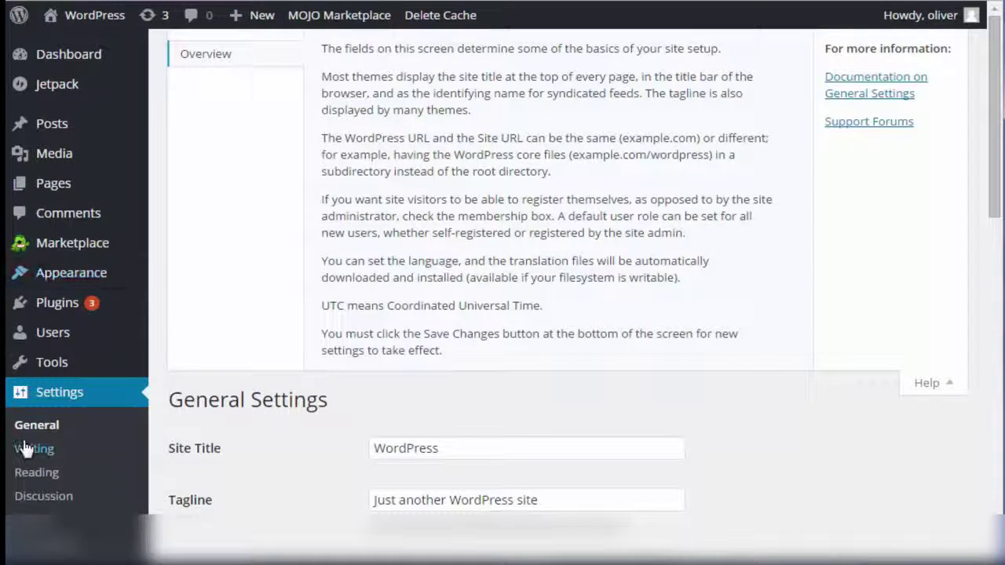
{"action": "left_click", "coordinate": [68, 462]}
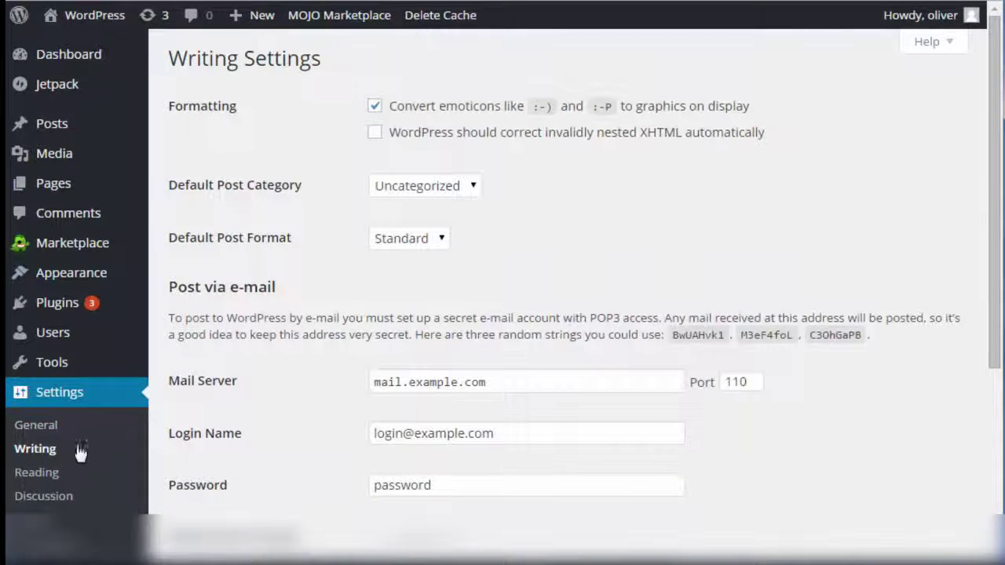
{"action": "left_click", "coordinate": [917, 49]}
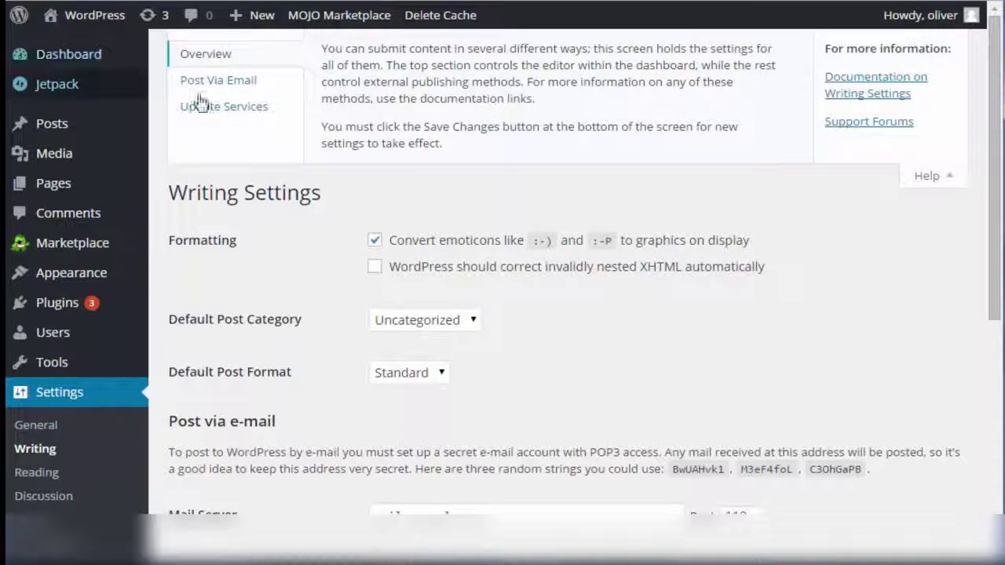
{"action": "left_click", "coordinate": [226, 88]}
{"action": "left_click", "coordinate": [227, 107]}
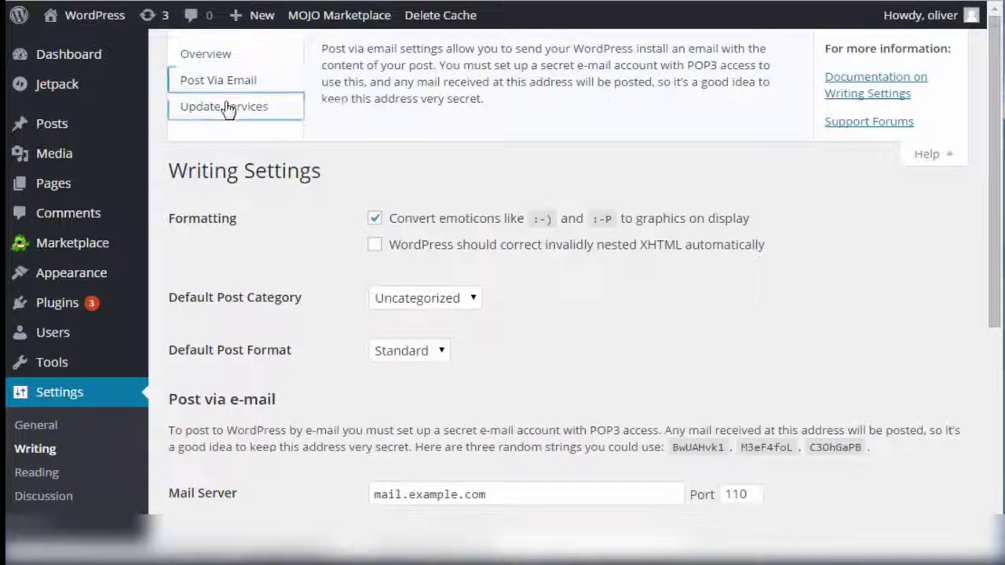
{"action": "left_click", "coordinate": [213, 53]}
{"action": "left_click", "coordinate": [214, 82]}
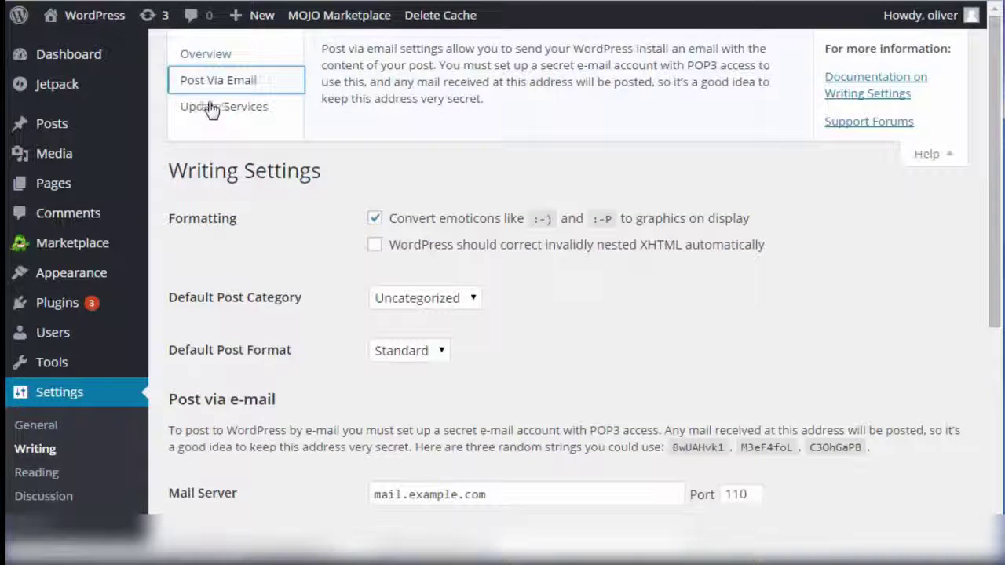
{"action": "left_click", "coordinate": [197, 105]}
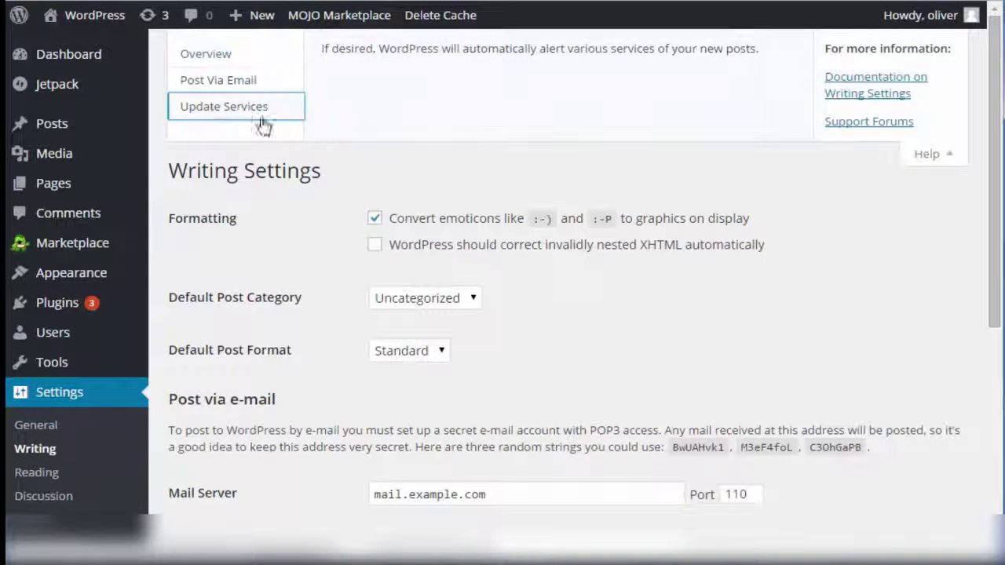
- Open the Reading settings and read the Overview and Search Engine Visibility help topics, closing the help again
{"action": "left_click", "coordinate": [24, 474]}
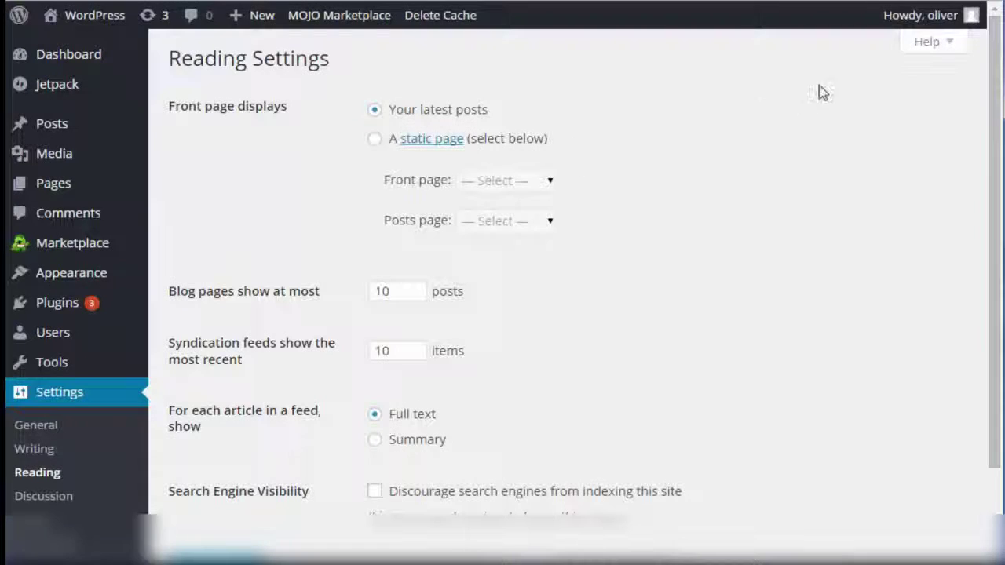
{"action": "left_click", "coordinate": [926, 42]}
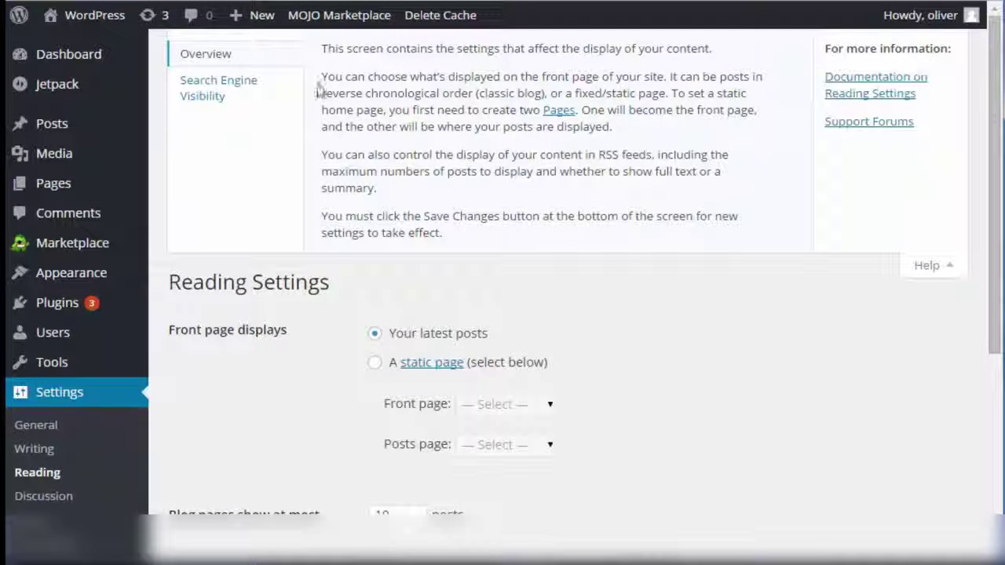
{"action": "left_click", "coordinate": [234, 89]}
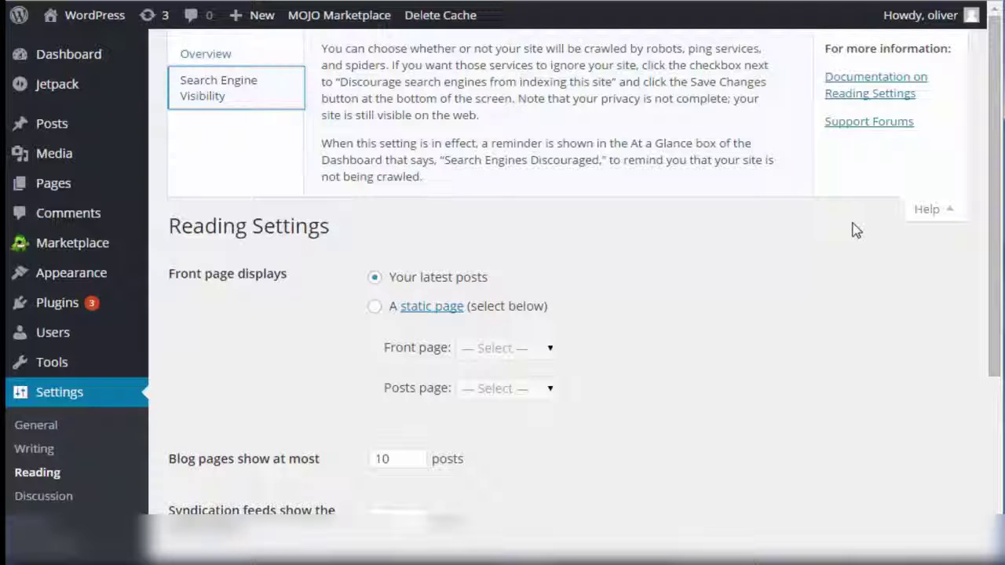
{"action": "left_click", "coordinate": [935, 210]}
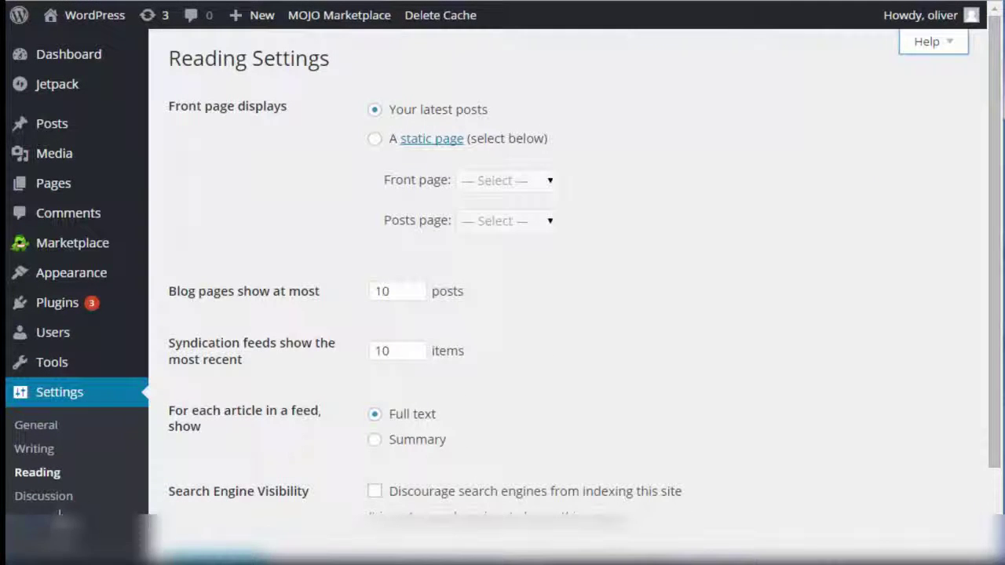
- View the help overview of the Discussion settings and of the Media settings
{"action": "left_click", "coordinate": [67, 499]}
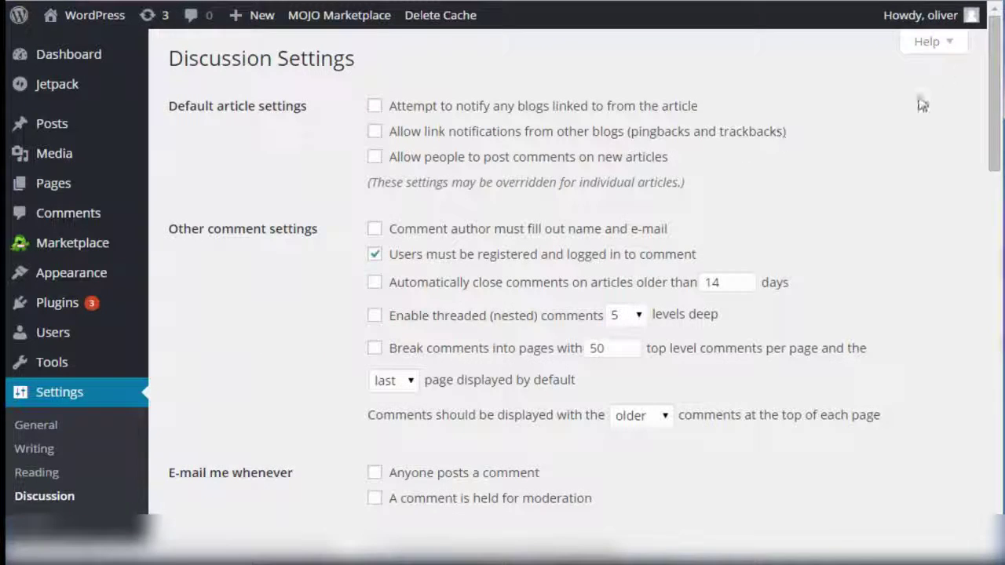
{"action": "left_click", "coordinate": [934, 43]}
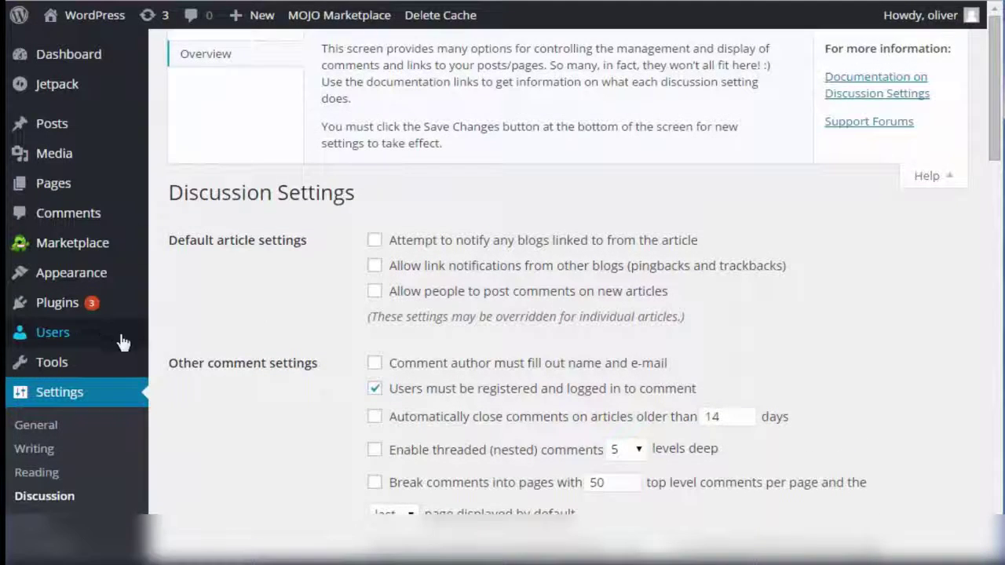
{"action": "scroll", "coordinate": [122, 342], "scroll_direction": "down", "scroll_amount": 2}
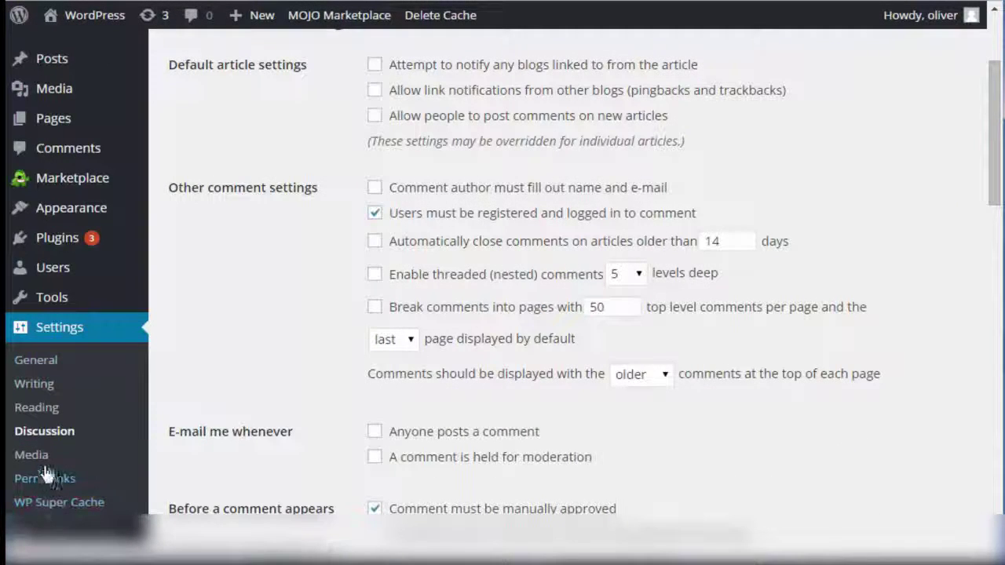
{"action": "left_click", "coordinate": [19, 456]}
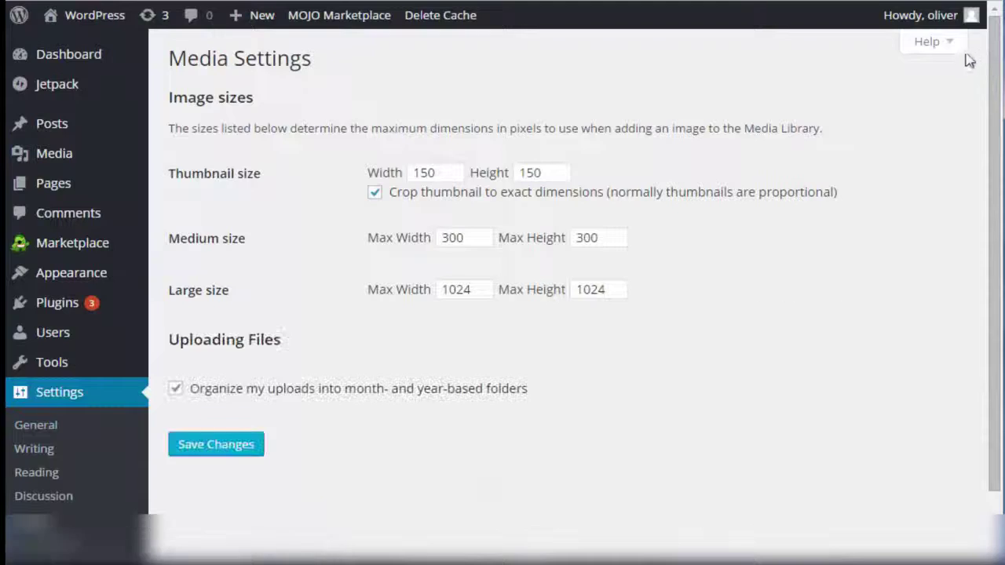
{"action": "left_click", "coordinate": [935, 46]}
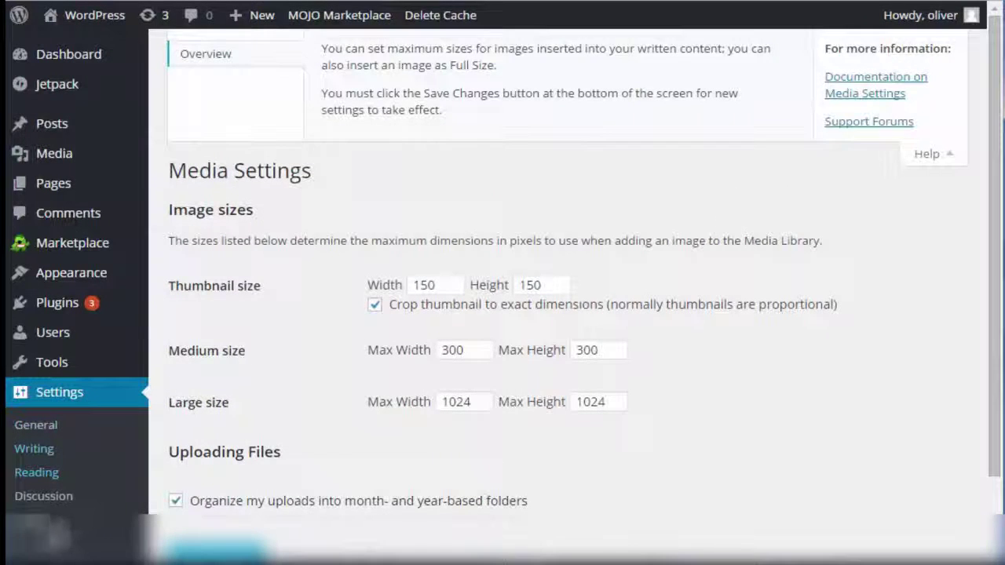
- Return to the Permalink settings and view the Custom Structures and Common Settings help topics
{"action": "left_click", "coordinate": [49, 542]}
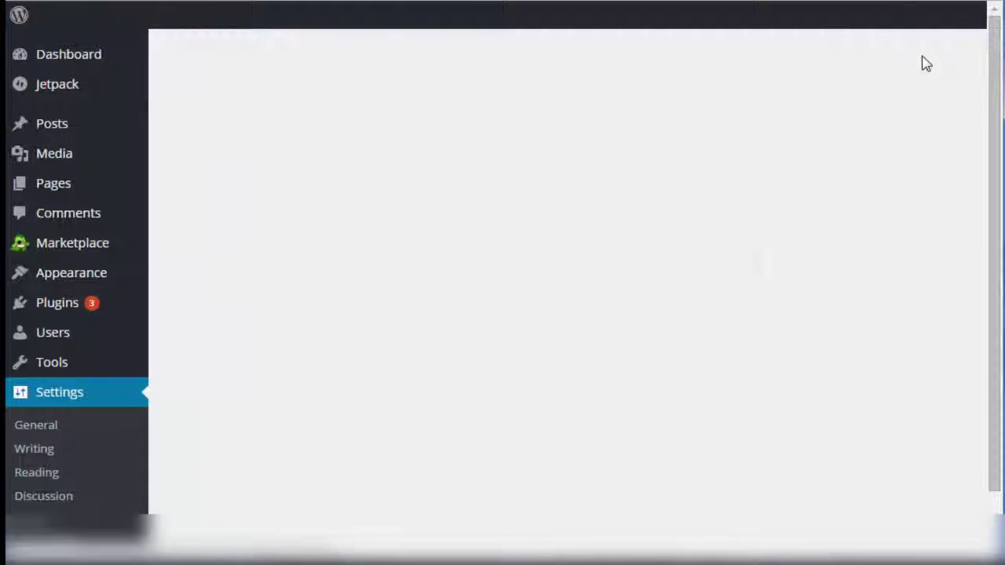
{"action": "left_click", "coordinate": [927, 41]}
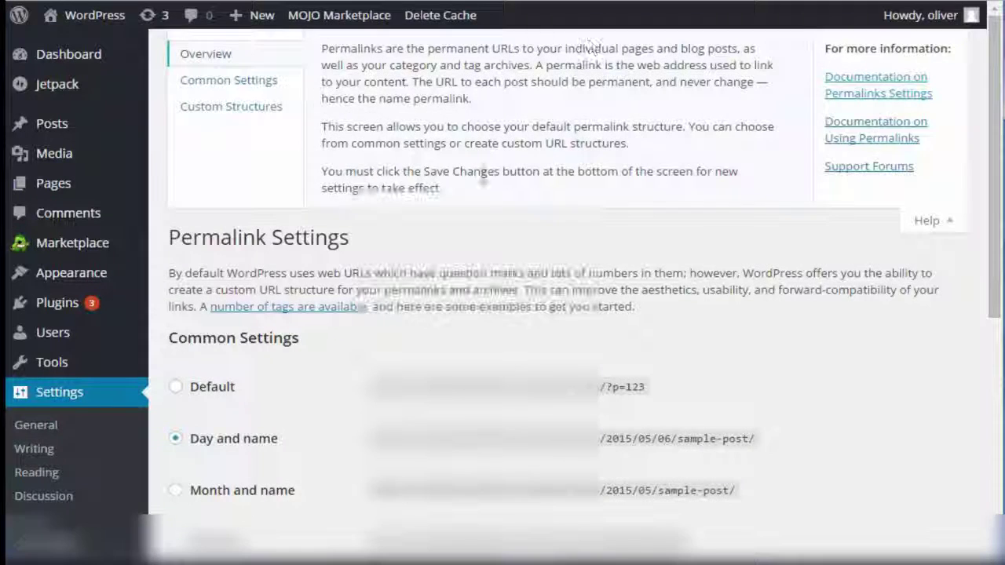
{"action": "left_click", "coordinate": [219, 105]}
{"action": "left_click", "coordinate": [215, 79]}
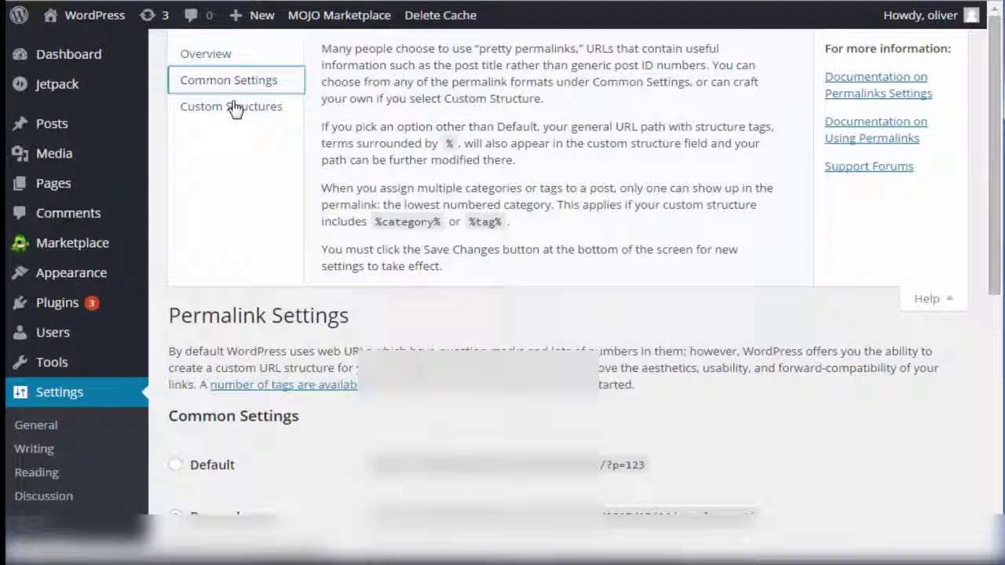